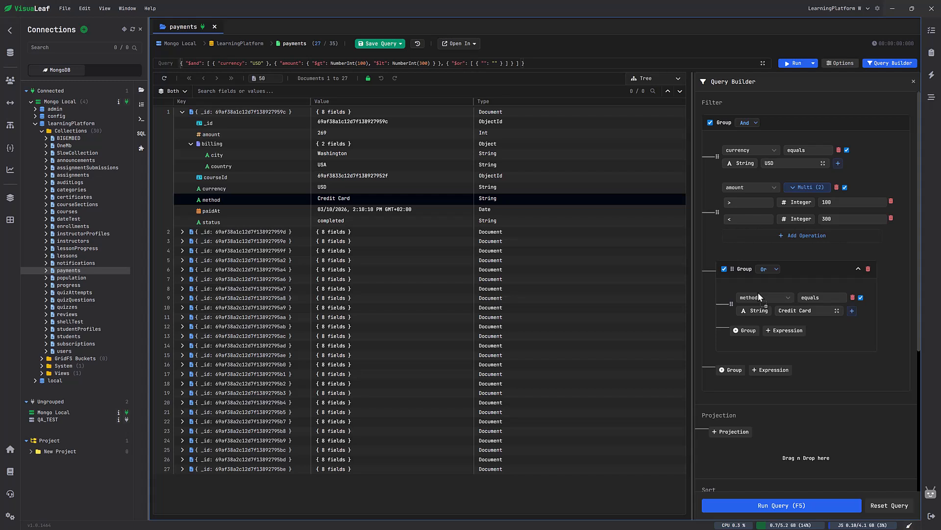
{"action": "left_click_drag", "start_coordinate": [220, 203], "coordinate": [785, 330]}
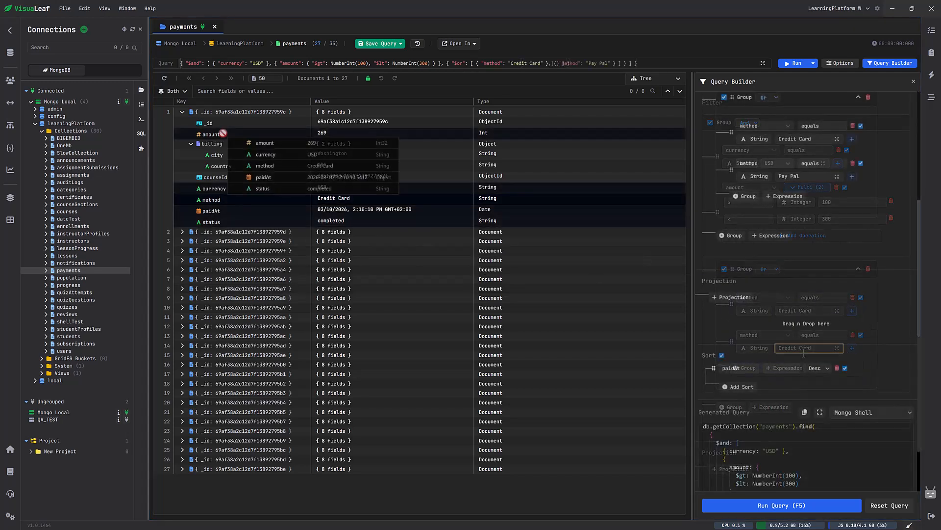
{"action": "left_click_drag", "start_coordinate": [223, 133], "coordinate": [731, 321]}
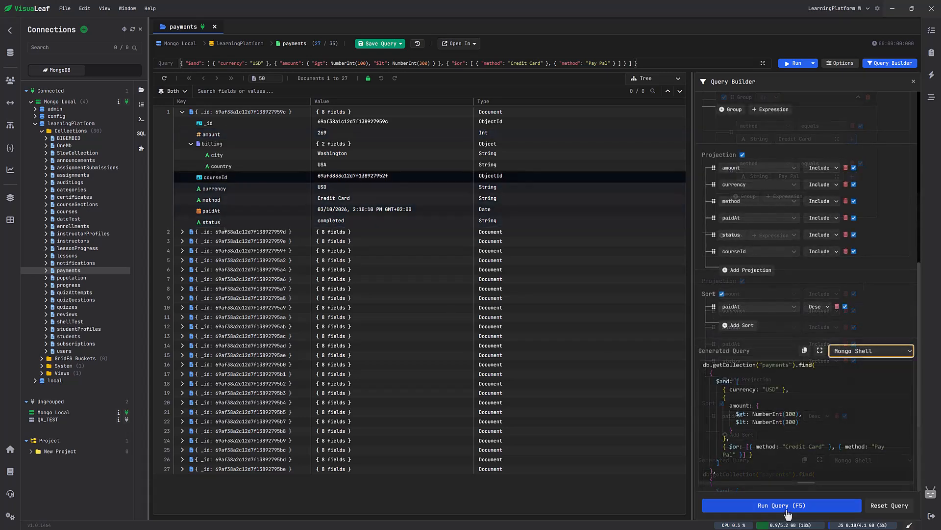
{"action": "left_click", "coordinate": [788, 512]}
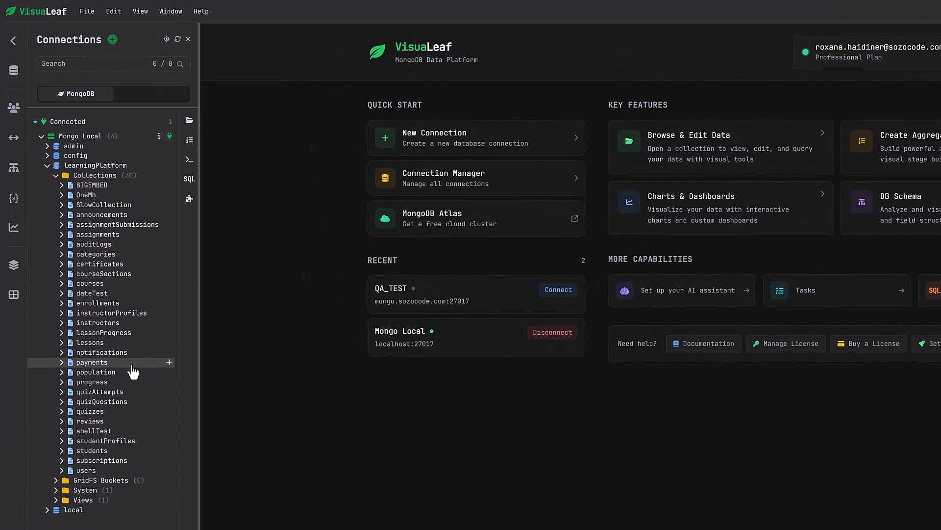
Step: Open the payments collection and expand its first document together with the nested billing object
{"action": "double_click", "coordinate": [132, 366]}
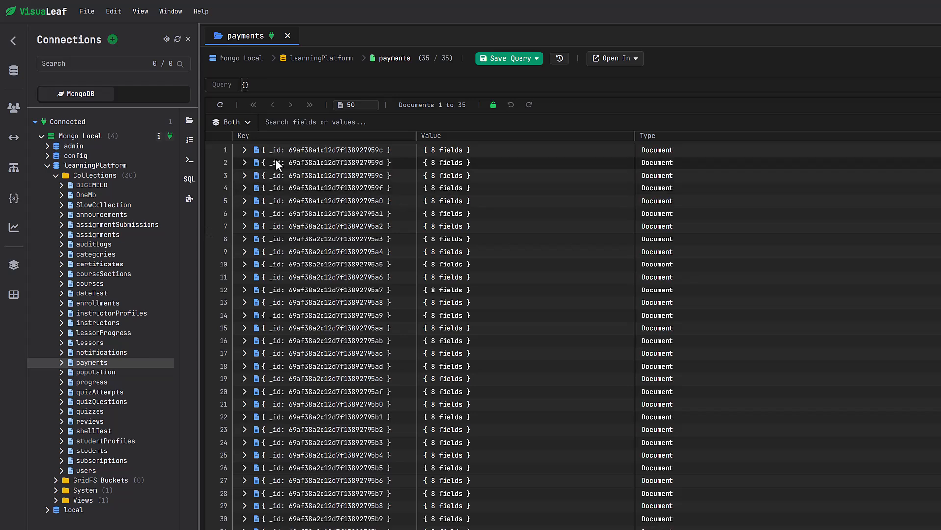
{"action": "left_click", "coordinate": [245, 151]}
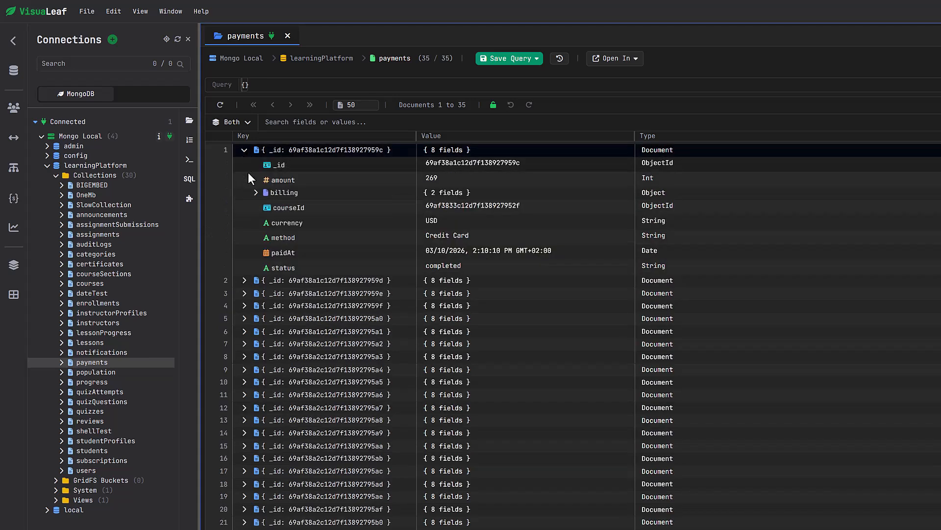
{"action": "left_click", "coordinate": [255, 193]}
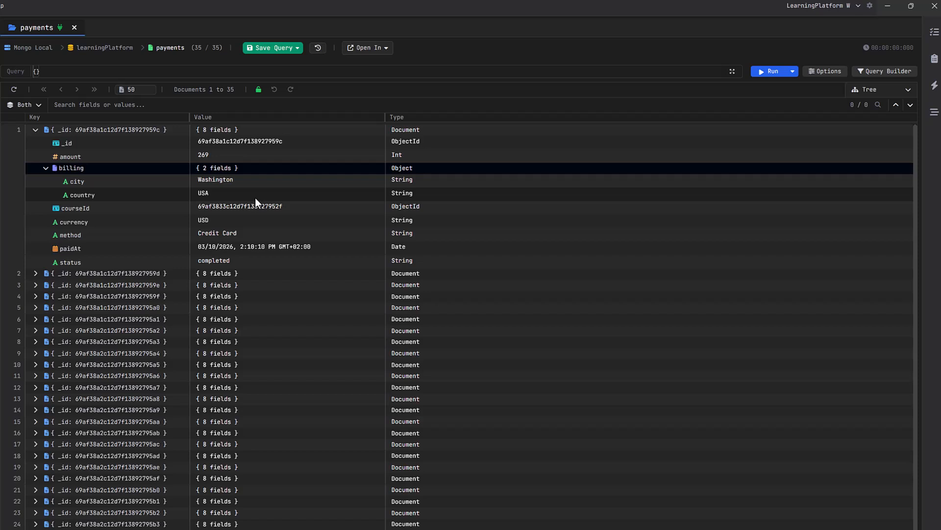
Step: Open the Query Builder and add a filter condition where currency equals USD
{"action": "left_click", "coordinate": [888, 72]}
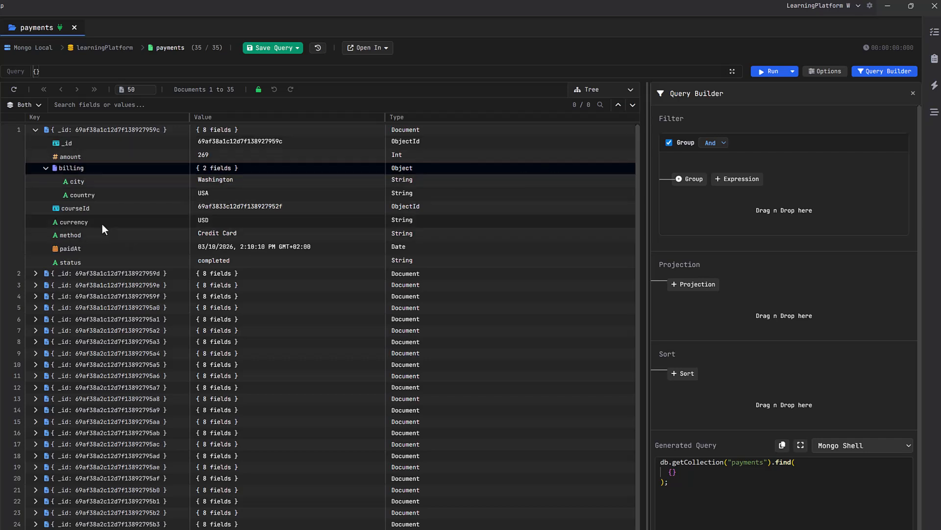
{"action": "left_click_drag", "start_coordinate": [102, 224], "coordinate": [709, 203]}
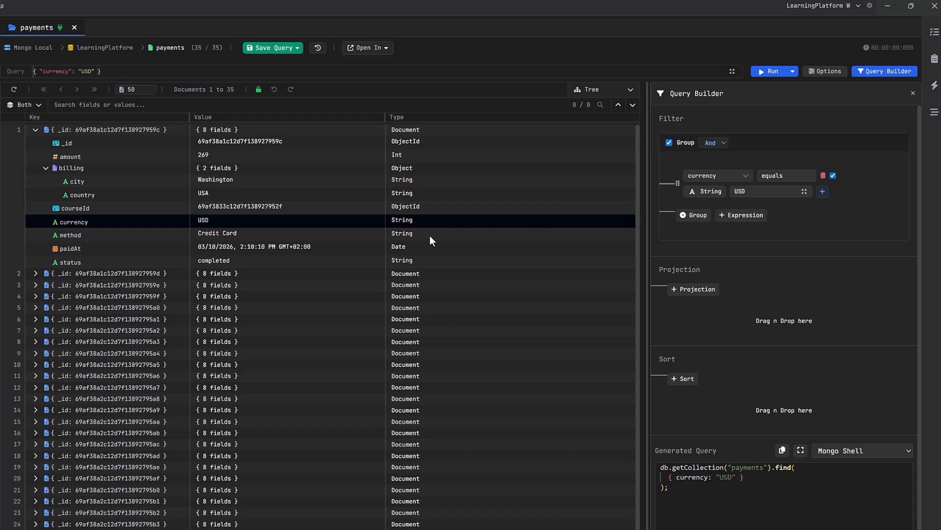
Step: Add an amount condition to the filter with two integer operations: greater than 100 and less than 300
{"action": "left_click_drag", "start_coordinate": [75, 158], "coordinate": [696, 236]}
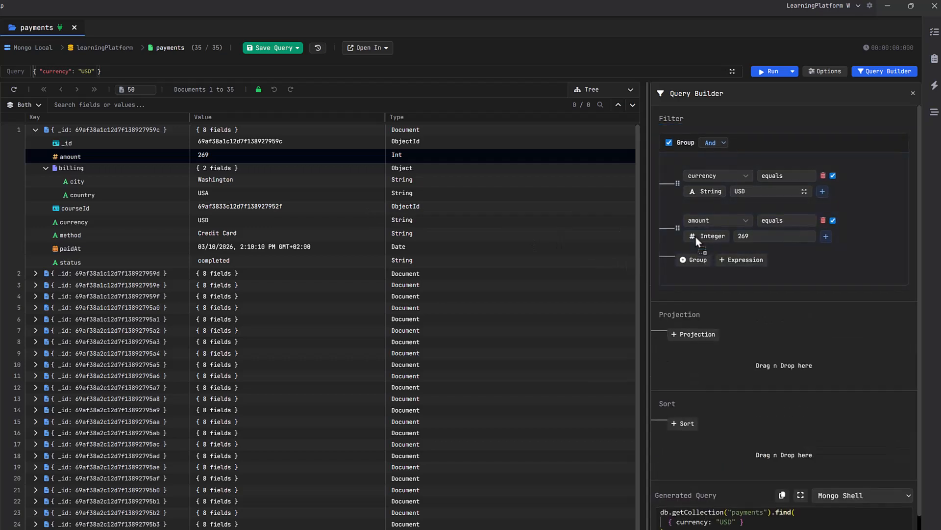
{"action": "left_click", "coordinate": [827, 236]}
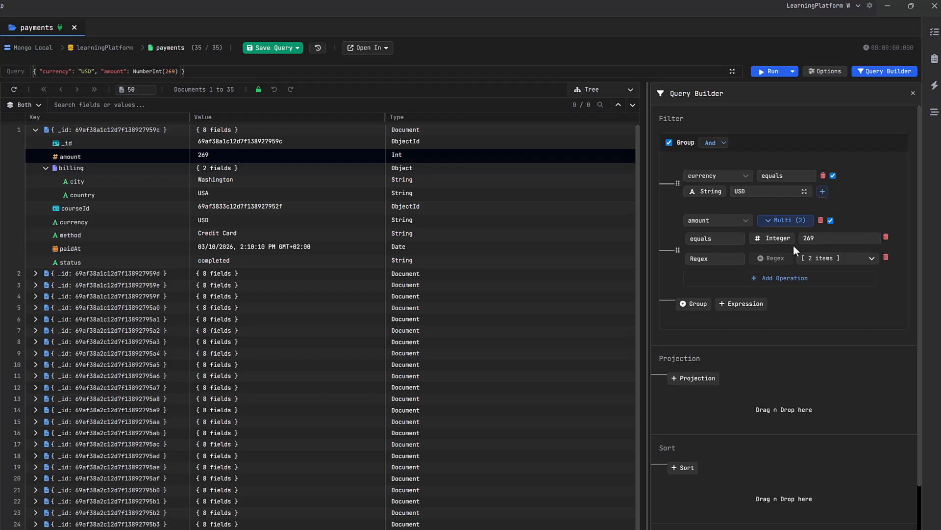
{"action": "left_click", "coordinate": [716, 239]}
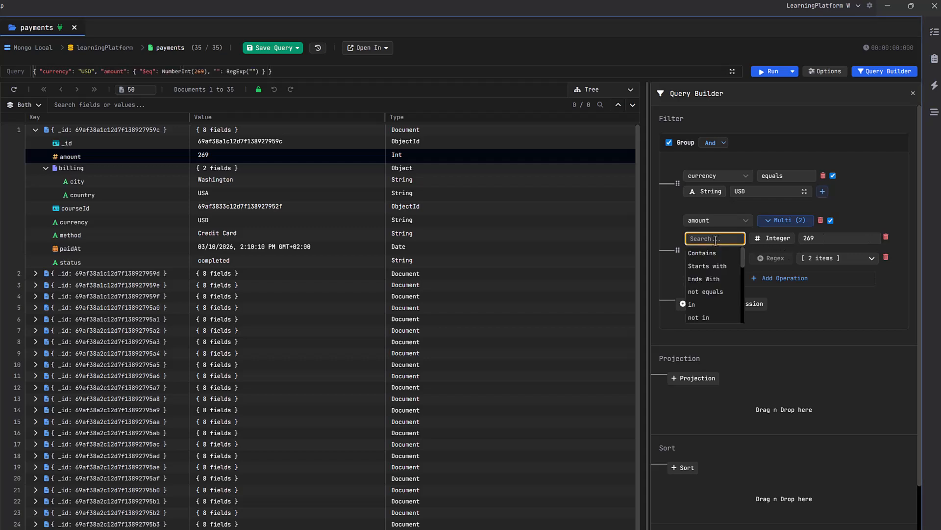
{"action": "type", "text": ">"}
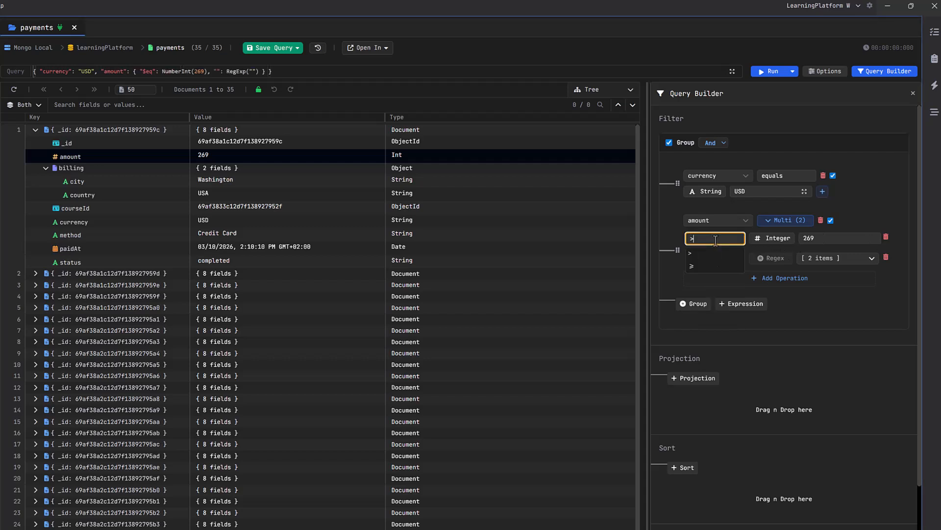
{"action": "left_click", "coordinate": [716, 253]}
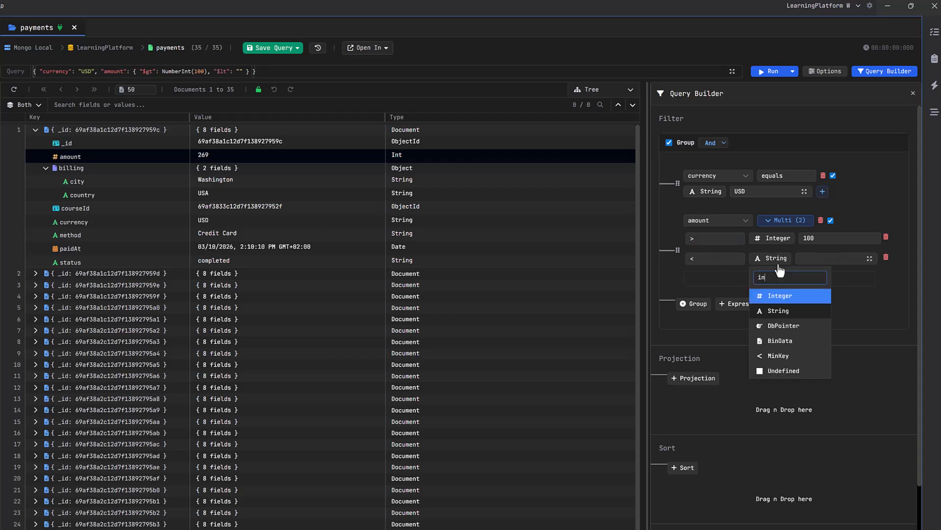
{"action": "left_click", "coordinate": [790, 295]}
{"action": "left_click", "coordinate": [818, 258]}
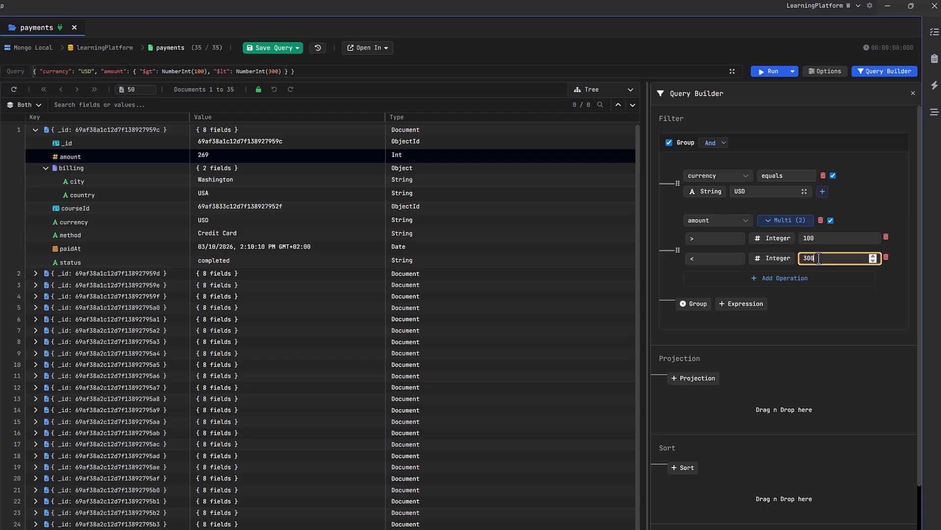
{"action": "type", "text": "300"}
Step: Add a nested group to the filter and set its logic to Or
{"action": "left_click", "coordinate": [693, 304]}
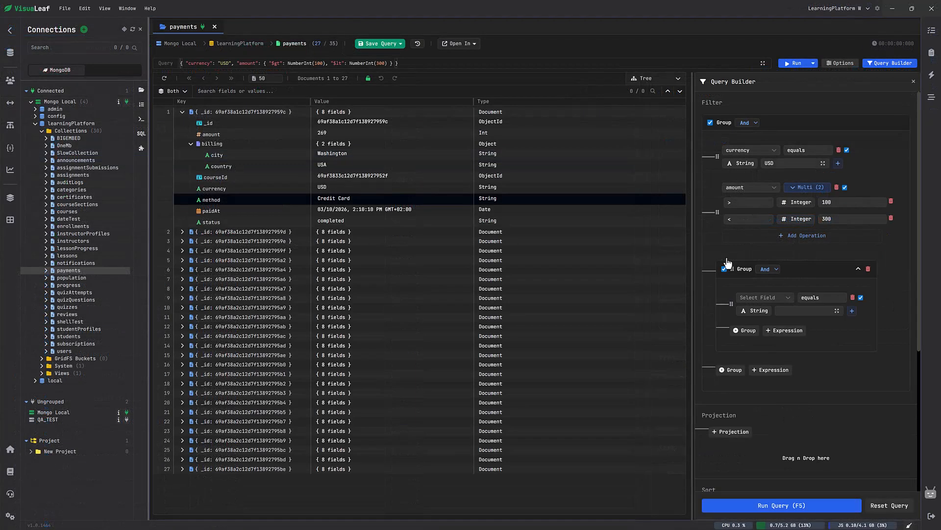
{"action": "left_click", "coordinate": [775, 265]}
{"action": "left_click", "coordinate": [774, 289]}
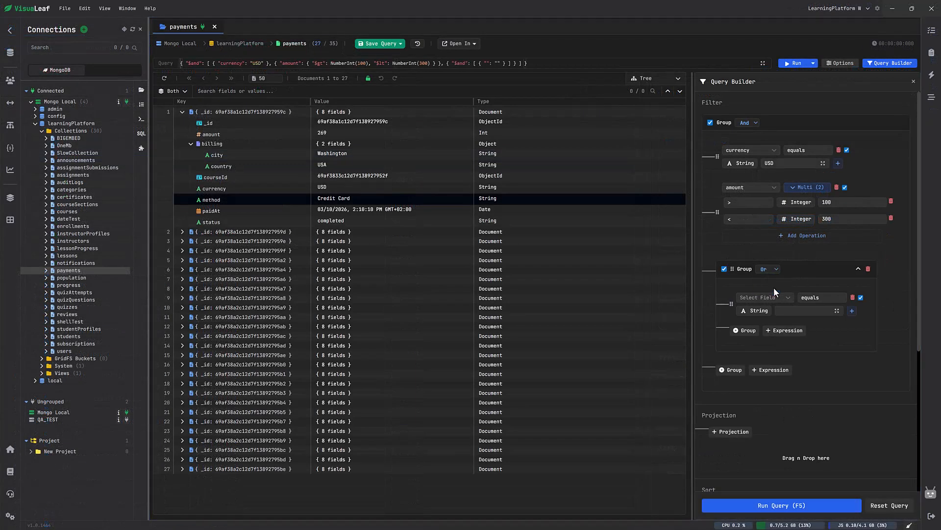
Step: Add two method conditions to the Or group, one equal to Credit Card and the other equal to Pay Pal
{"action": "left_click_drag", "start_coordinate": [221, 201], "coordinate": [758, 292]}
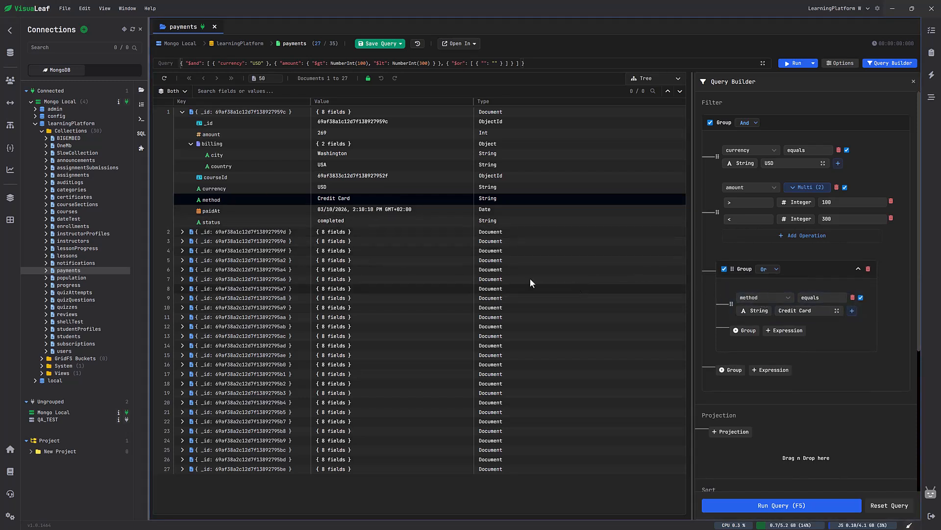
{"action": "left_click_drag", "start_coordinate": [218, 199], "coordinate": [763, 333]}
{"action": "triple_click", "coordinate": [804, 350]}
{"action": "type", "text": "Pay Pal"}
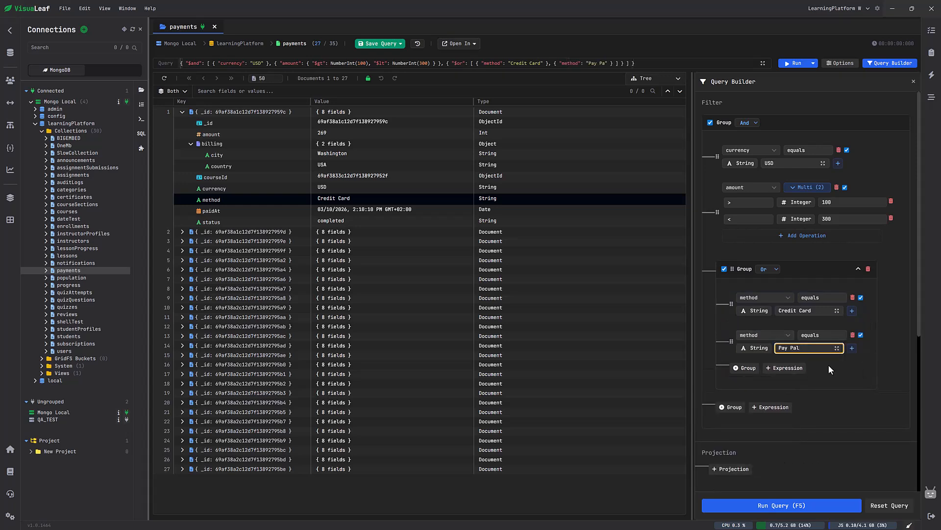
{"action": "left_click", "coordinate": [829, 365]}
Step: Sort the query by paidAt in descending order
{"action": "scroll", "coordinate": [791, 377], "scroll_direction": "down", "scroll_amount": 3}
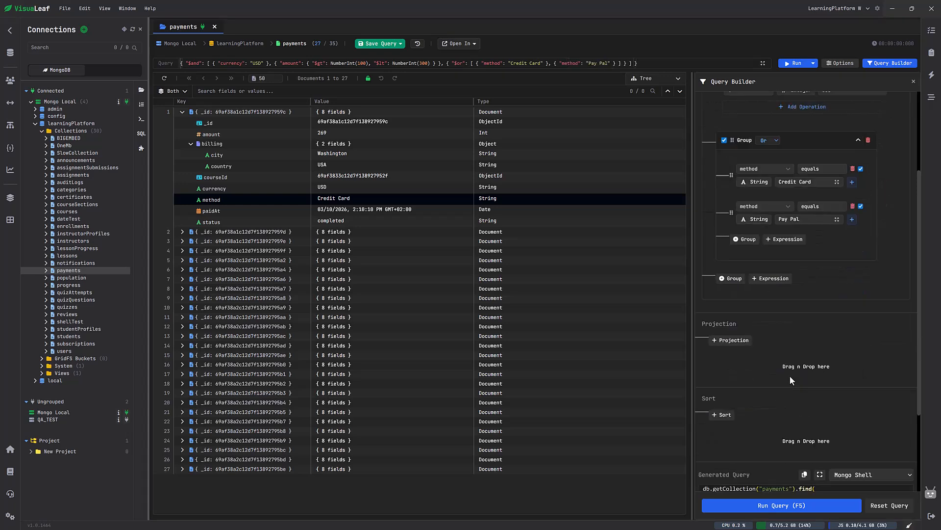
{"action": "scroll", "coordinate": [790, 375], "scroll_direction": "down", "scroll_amount": 1}
{"action": "left_click_drag", "start_coordinate": [211, 211], "coordinate": [776, 402]}
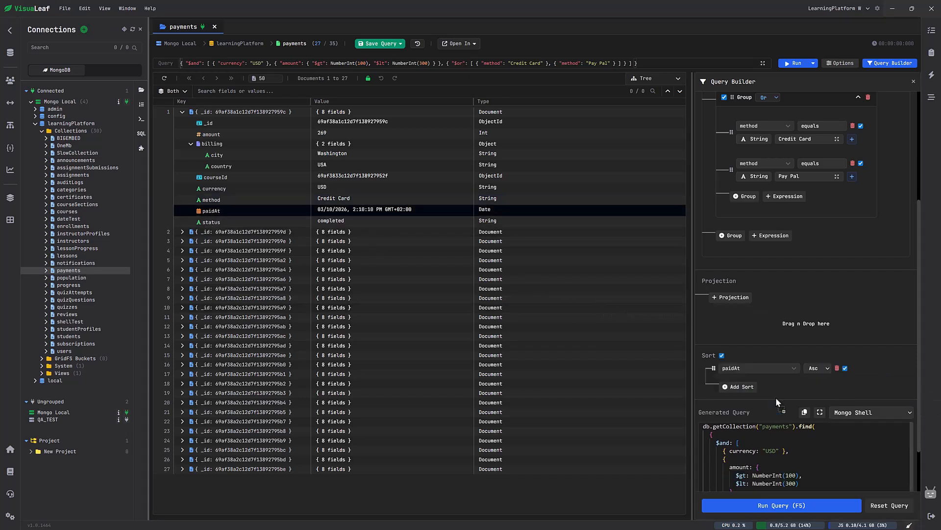
{"action": "left_click", "coordinate": [818, 368]}
{"action": "left_click", "coordinate": [817, 389]}
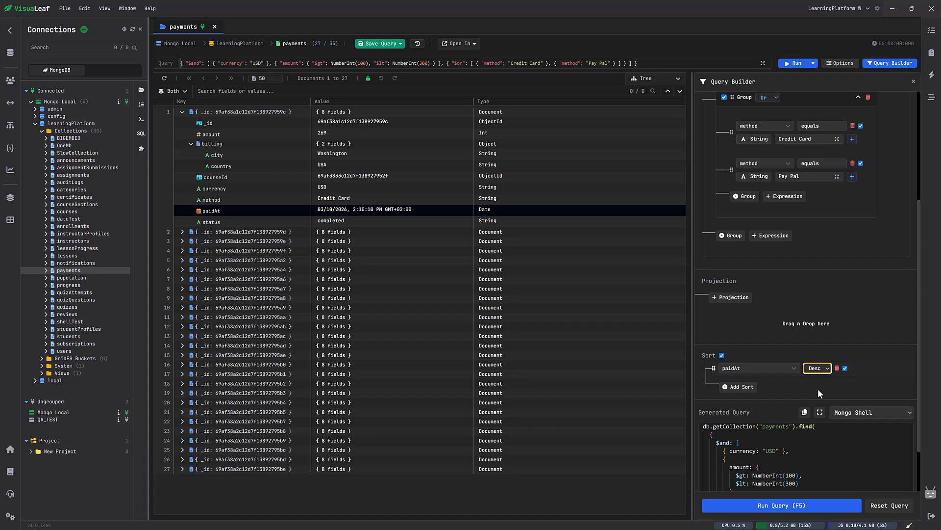
Step: Include the amount, currency, method, paidAt, status and courseId fields in the projection
{"action": "left_click", "coordinate": [207, 225]}
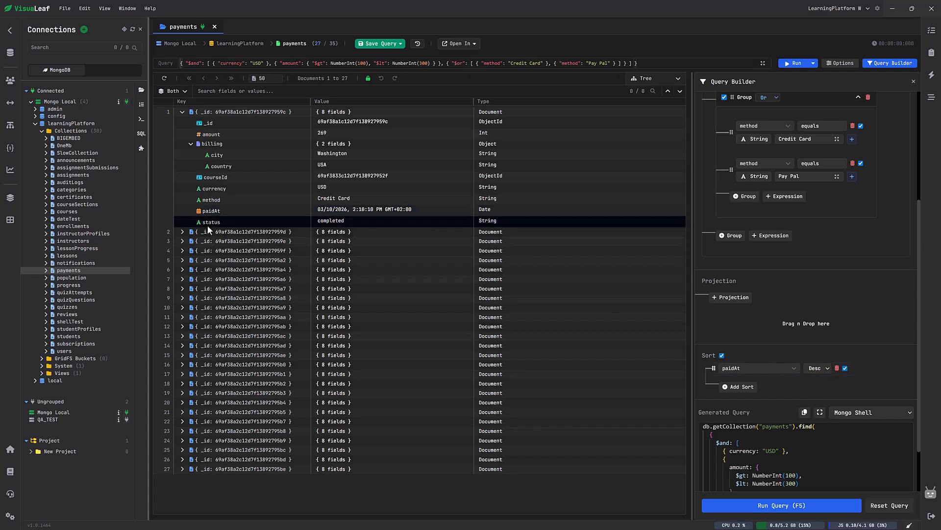
{"action": "left_click", "coordinate": [211, 211], "text": "ctrl"}
{"action": "left_click", "coordinate": [212, 200], "text": "ctrl"}
{"action": "left_click", "coordinate": [214, 188], "text": "ctrl"}
{"action": "left_click", "coordinate": [211, 135], "text": "ctrl"}
{"action": "left_click_drag", "start_coordinate": [211, 135], "coordinate": [716, 325]}
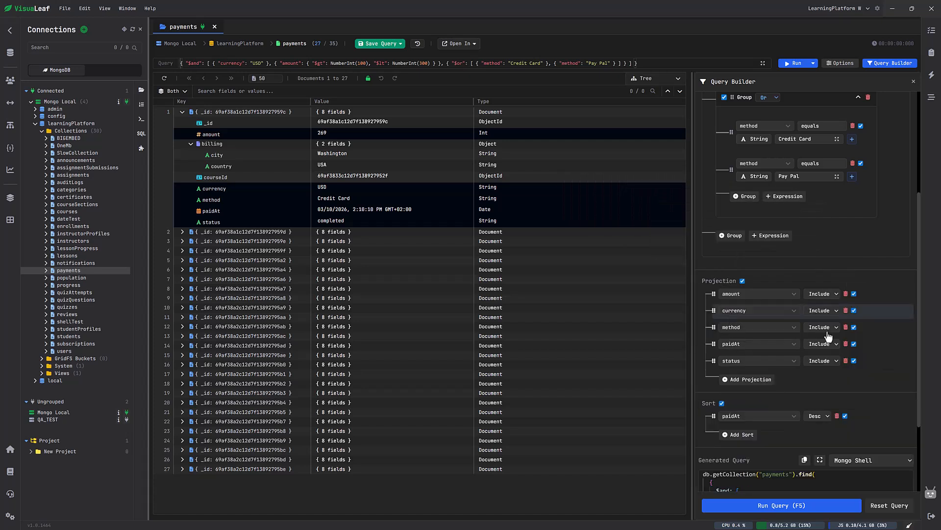
{"action": "left_click", "coordinate": [216, 177]}
{"action": "left_click_drag", "start_coordinate": [216, 175], "coordinate": [738, 372]}
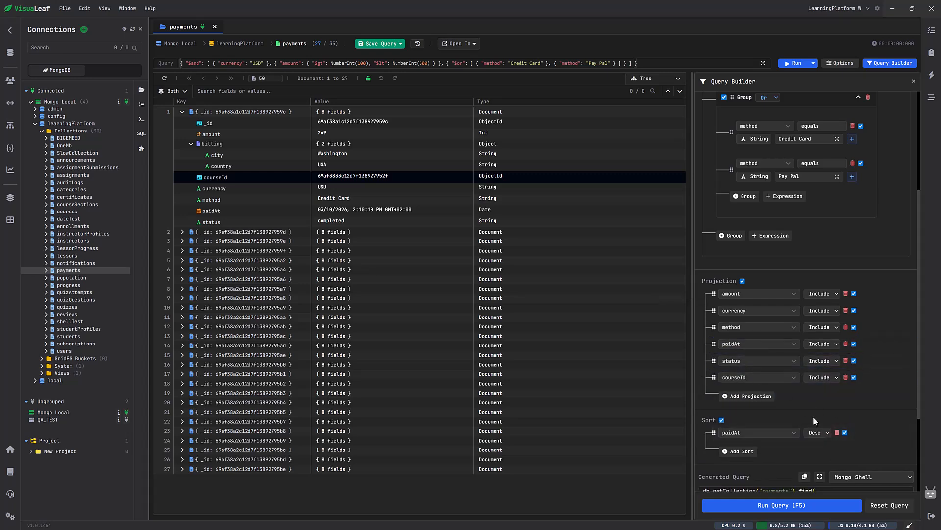
Step: Examine the complete generated Mongo Shell query in the enlarged view and close it
{"action": "scroll", "coordinate": [813, 416], "scroll_direction": "down", "scroll_amount": 1}
{"action": "scroll", "coordinate": [813, 416], "scroll_direction": "down", "scroll_amount": 5}
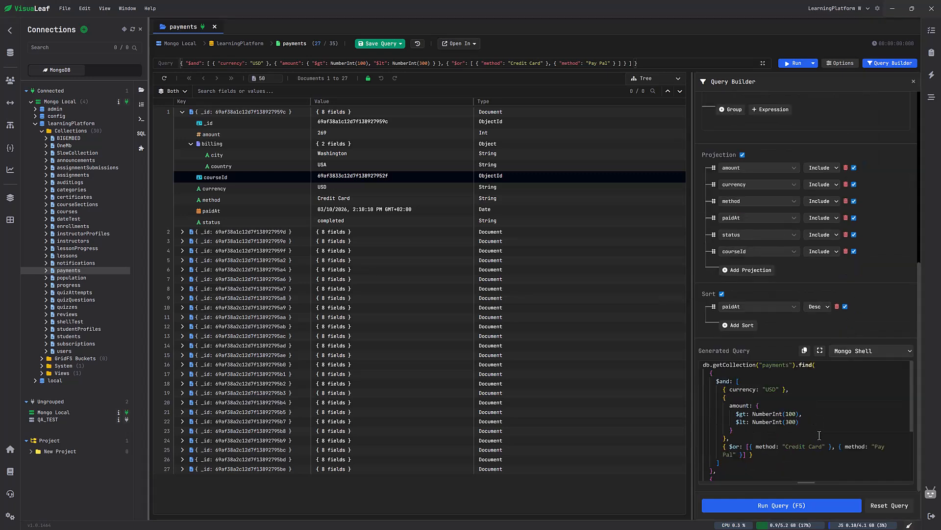
{"action": "left_click", "coordinate": [820, 351]}
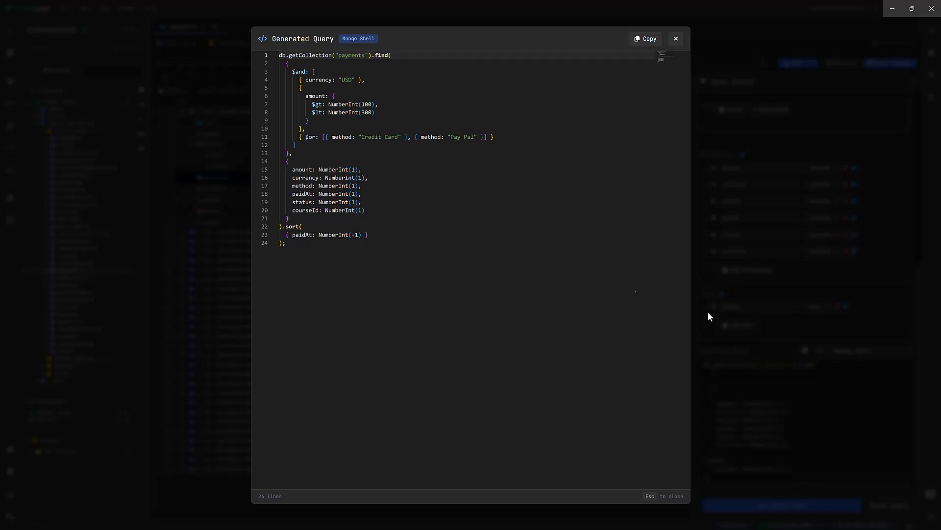
{"action": "left_click", "coordinate": [675, 40]}
Step: Preview the generated query code in Java and Python, and return the output language to Mongo Shell
{"action": "left_click", "coordinate": [867, 351]}
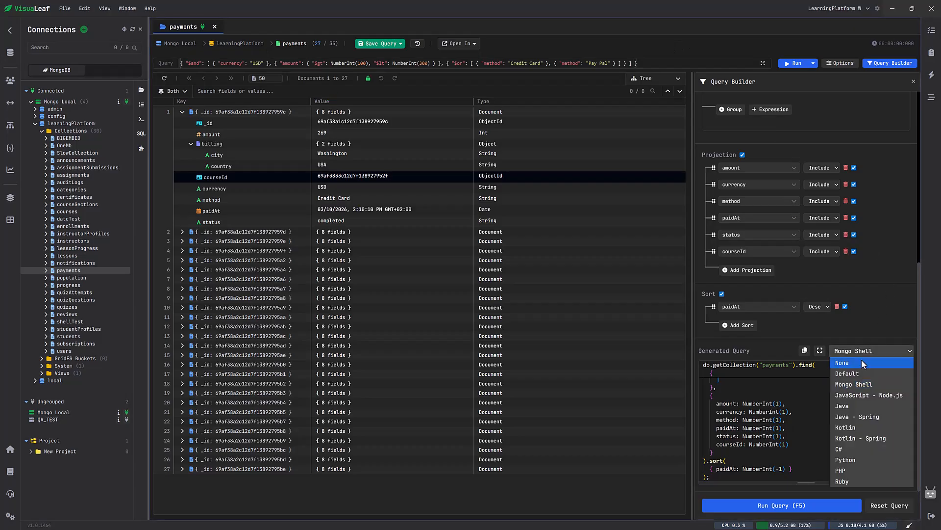
{"action": "left_click", "coordinate": [855, 407]}
{"action": "scroll", "coordinate": [853, 407], "scroll_direction": "down", "scroll_amount": 5}
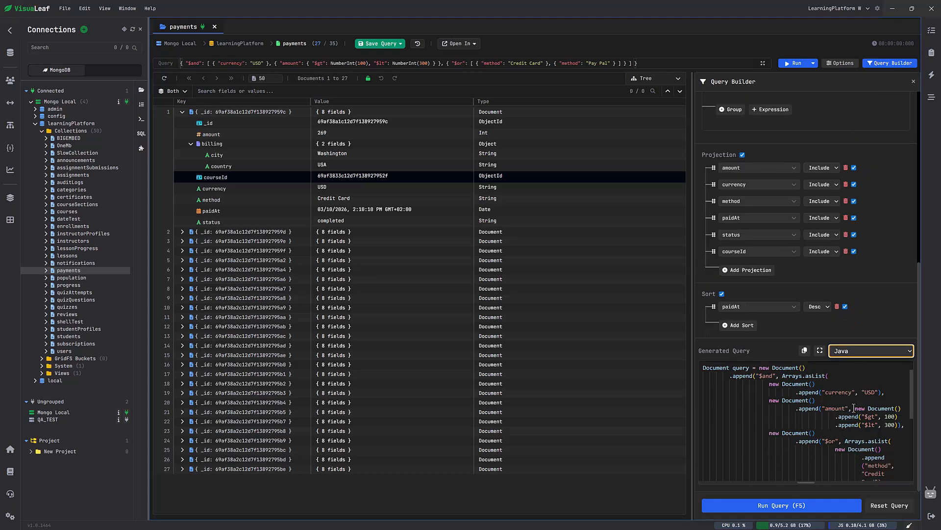
{"action": "left_click", "coordinate": [858, 362]}
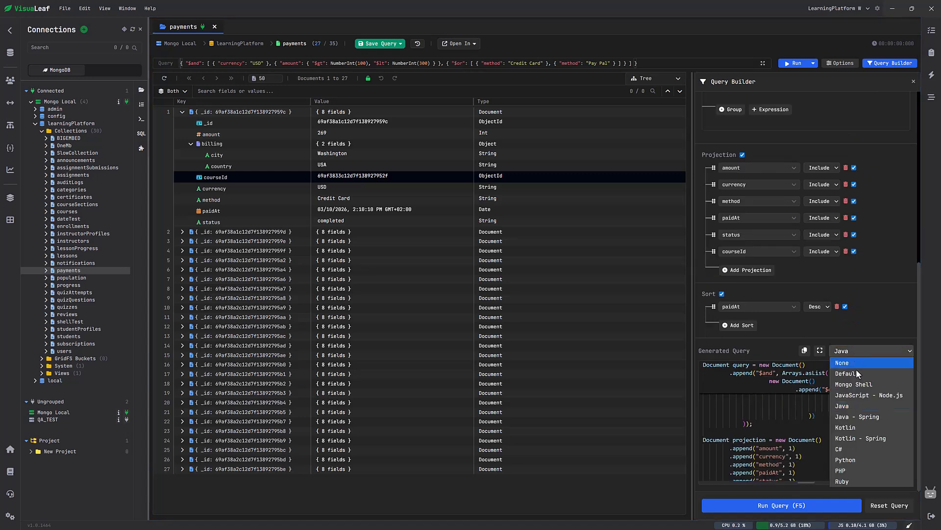
{"action": "left_click", "coordinate": [840, 445]}
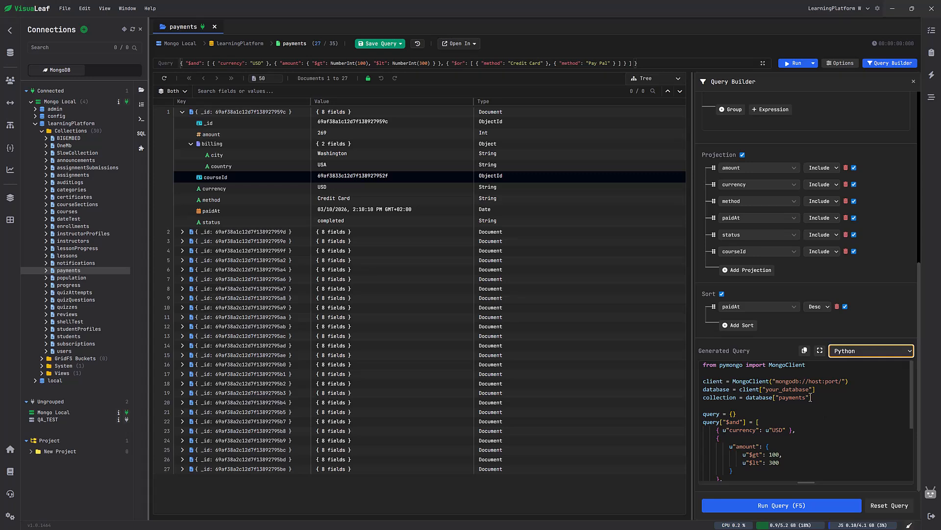
{"action": "scroll", "coordinate": [811, 397], "scroll_direction": "down", "scroll_amount": 5}
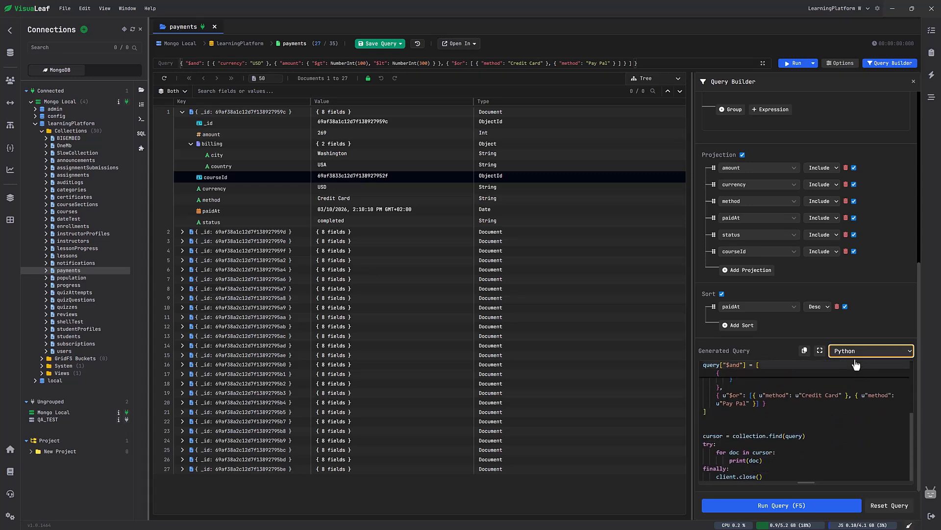
{"action": "left_click", "coordinate": [854, 363]}
{"action": "left_click", "coordinate": [855, 385]}
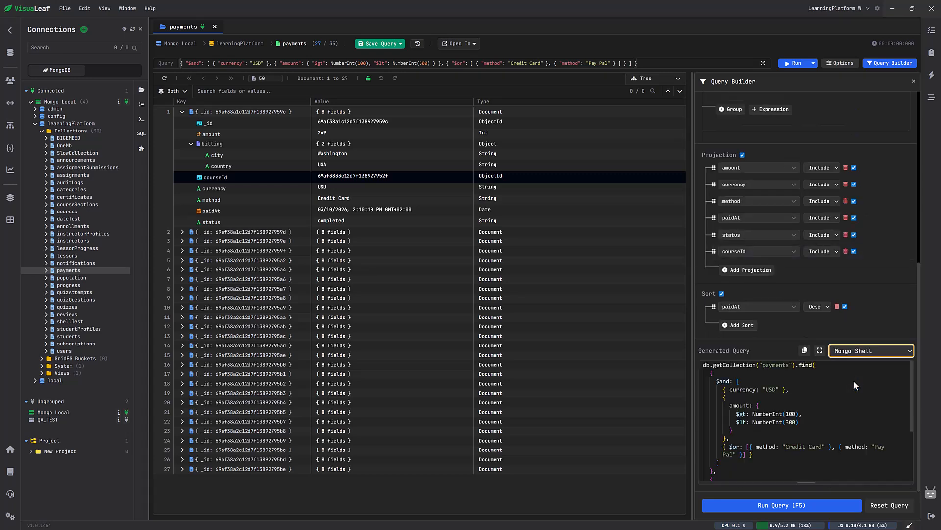
Step: Run the query and expand the billing object of the third returned document
{"action": "left_click", "coordinate": [781, 505]}
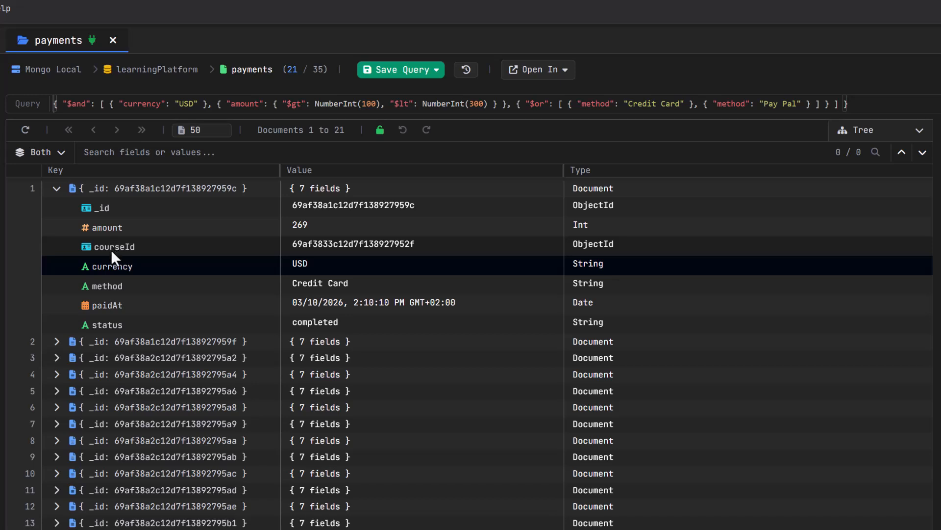
{"action": "left_click", "coordinate": [131, 320]}
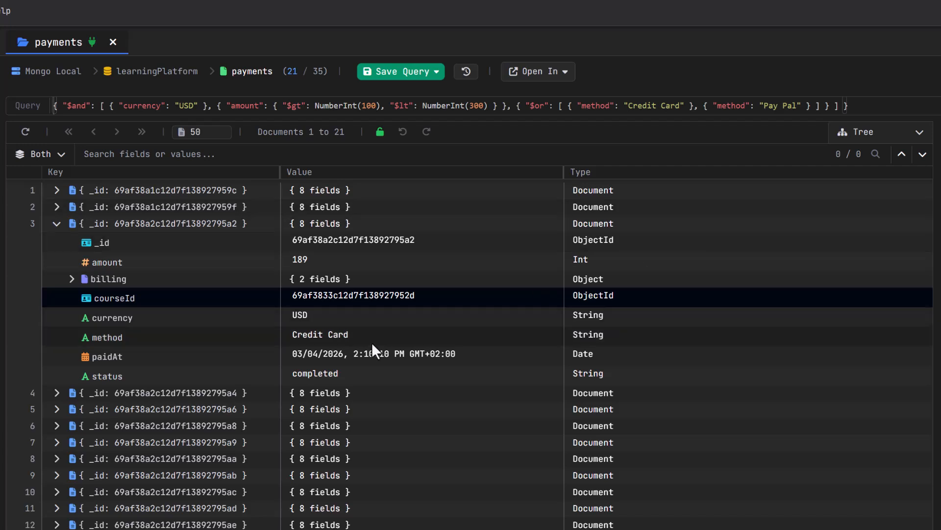
{"action": "left_click", "coordinate": [74, 279]}
{"action": "left_click", "coordinate": [71, 279]}
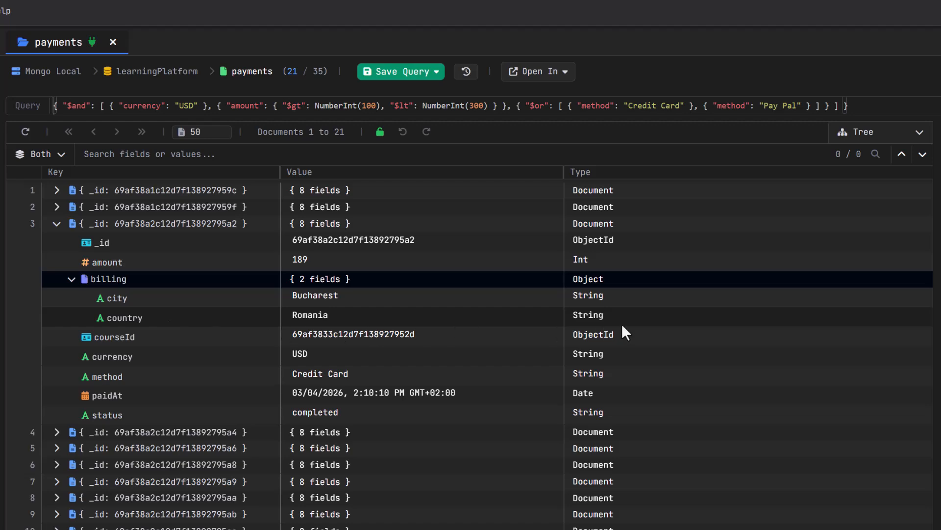
Step: Show the results in Table view, toggle the billing object's subfield columns and view the remaining columns through status
{"action": "left_click", "coordinate": [918, 141]}
{"action": "left_click", "coordinate": [810, 182]}
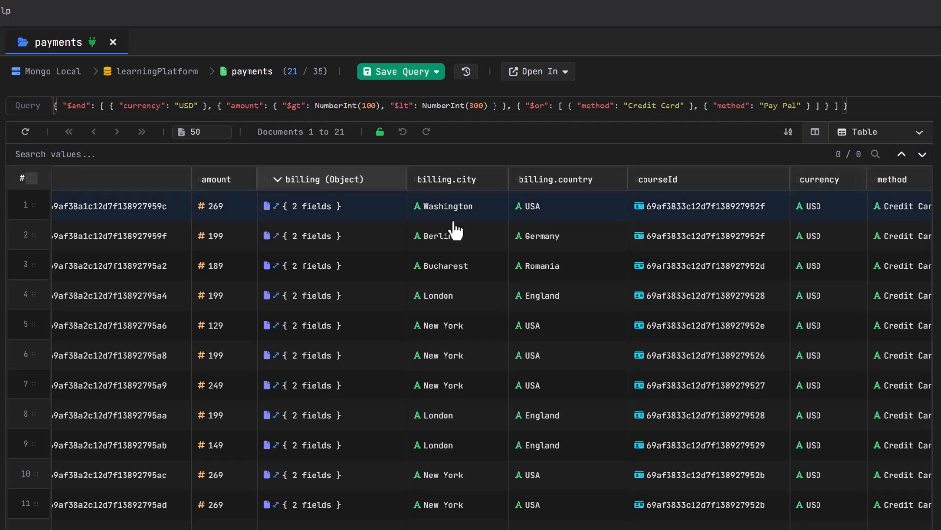
{"action": "left_click", "coordinate": [277, 180]}
{"action": "left_click", "coordinate": [277, 179]}
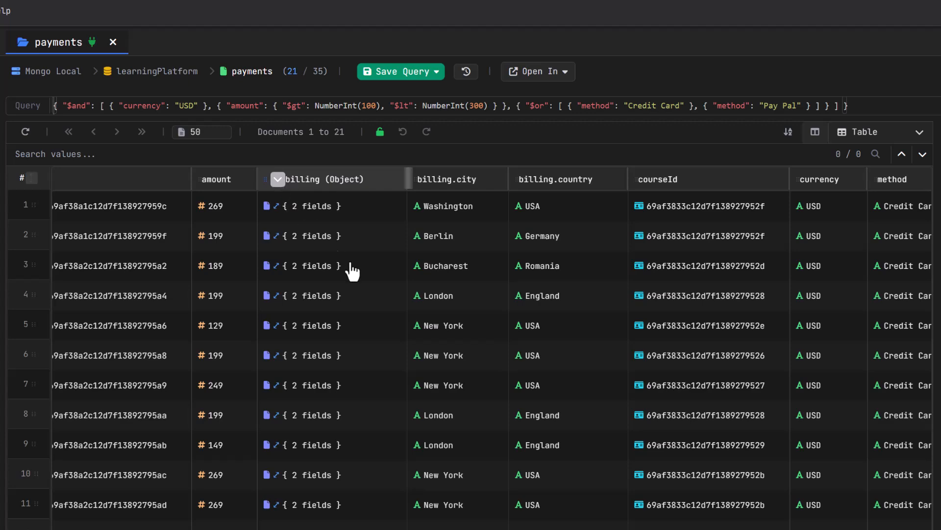
{"action": "scroll", "coordinate": [490, 343], "scroll_direction": "right", "scroll_amount": 6}
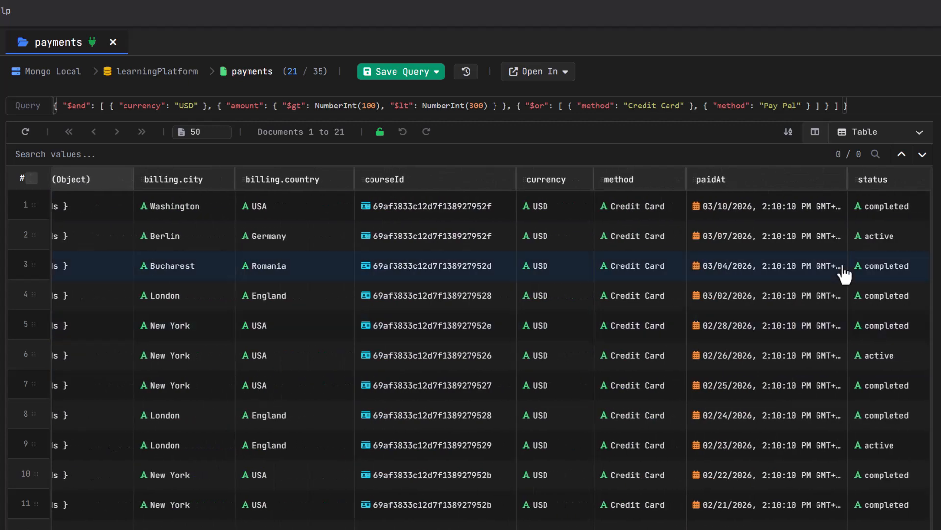
Step: Display the query results in BSON view and look through the returned documents
{"action": "left_click", "coordinate": [920, 132]}
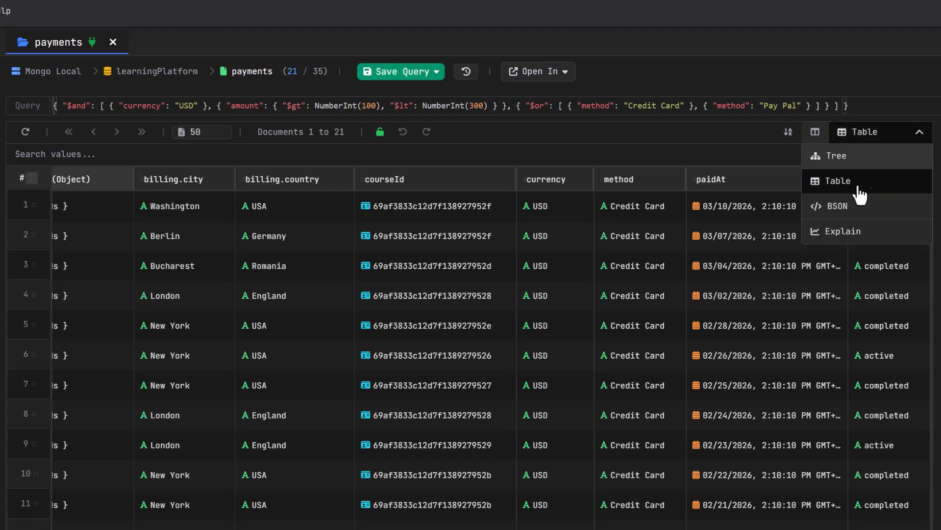
{"action": "left_click", "coordinate": [844, 212]}
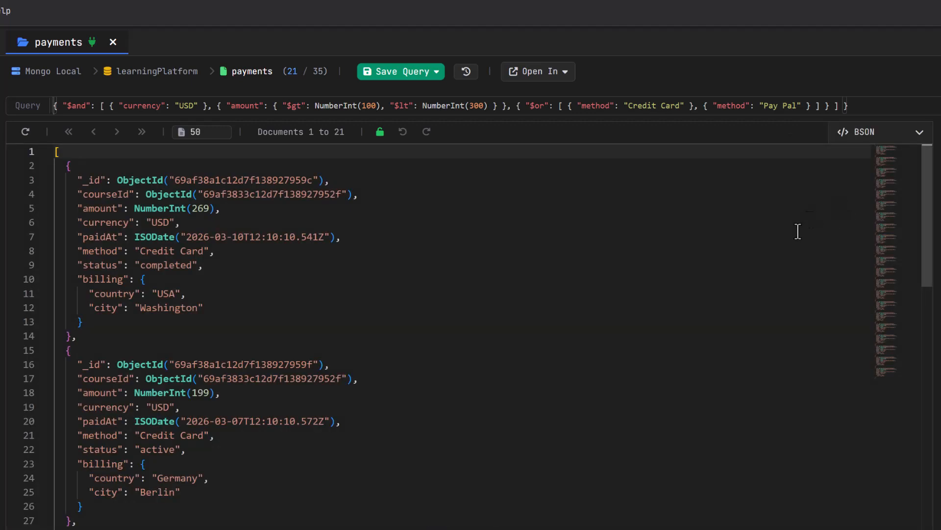
{"action": "scroll", "coordinate": [747, 278], "scroll_direction": "down", "scroll_amount": 7}
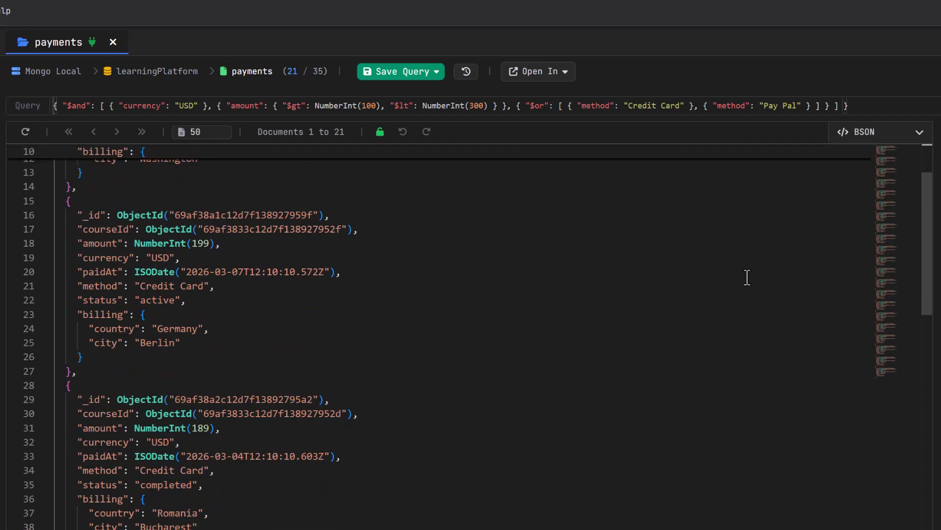
{"action": "scroll", "coordinate": [747, 277], "scroll_direction": "down", "scroll_amount": 4}
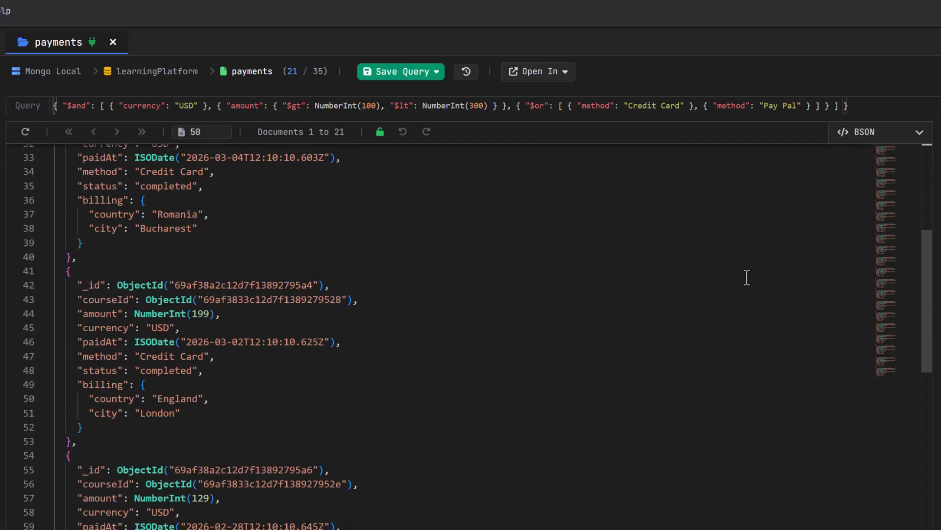
{"action": "scroll", "coordinate": [747, 277], "scroll_direction": "down", "scroll_amount": 3}
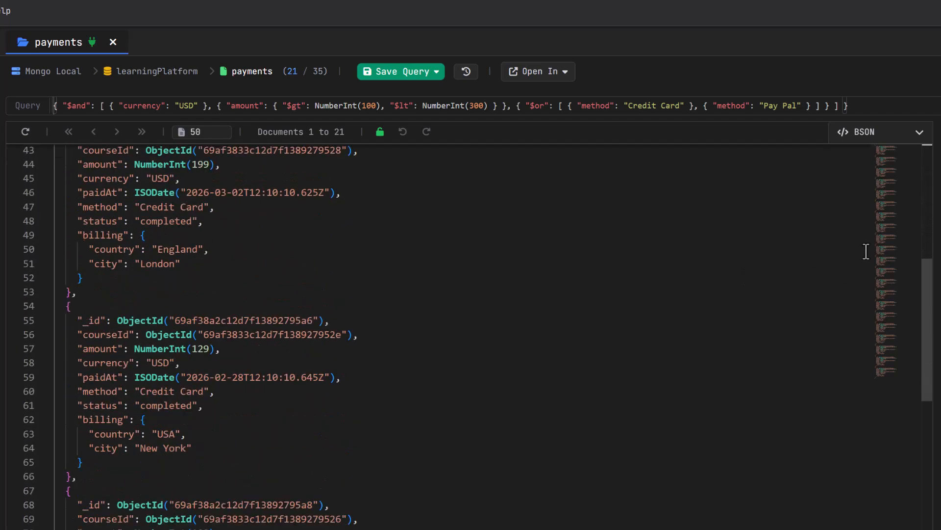
Step: Examine the query's performance metrics, recommended index and execution plan in the Explain view, and analyze the query again
{"action": "left_click", "coordinate": [879, 143]}
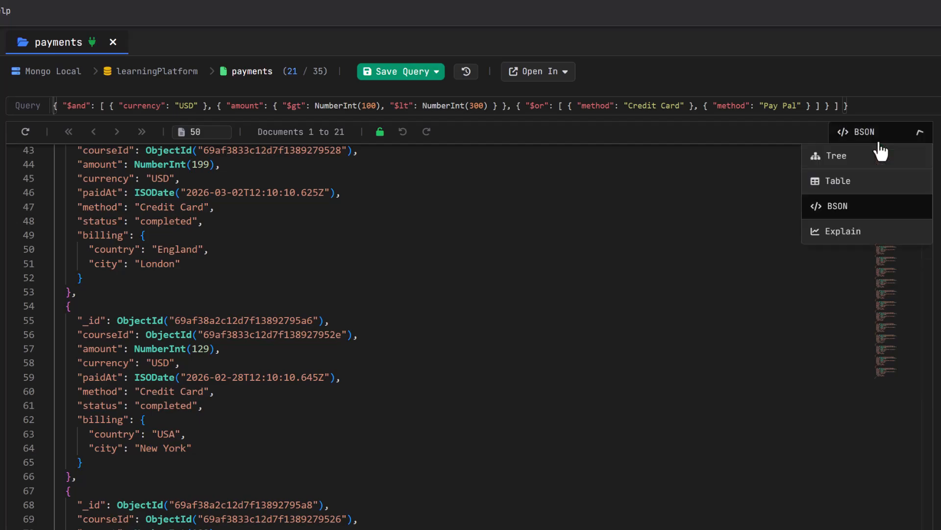
{"action": "left_click", "coordinate": [844, 231]}
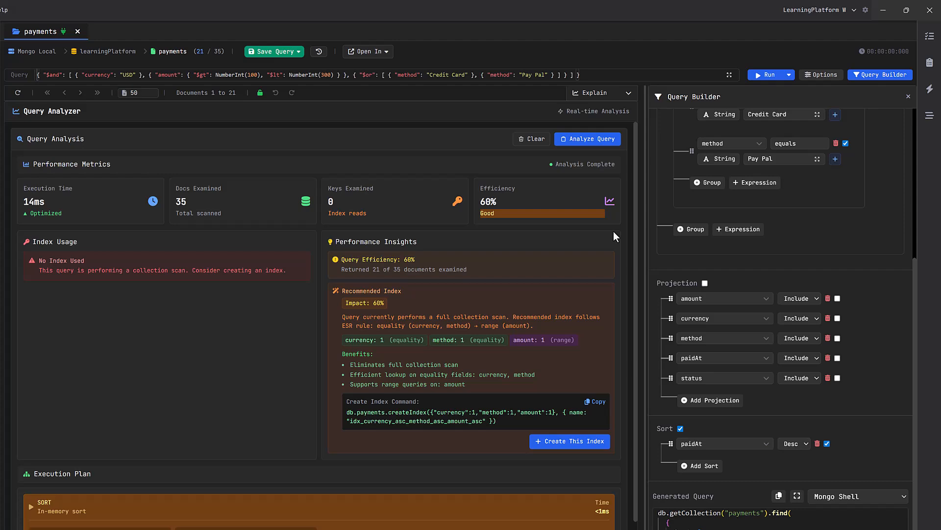
{"action": "scroll", "coordinate": [613, 231], "scroll_direction": "down", "scroll_amount": 2}
{"action": "scroll", "coordinate": [613, 231], "scroll_direction": "down", "scroll_amount": 1}
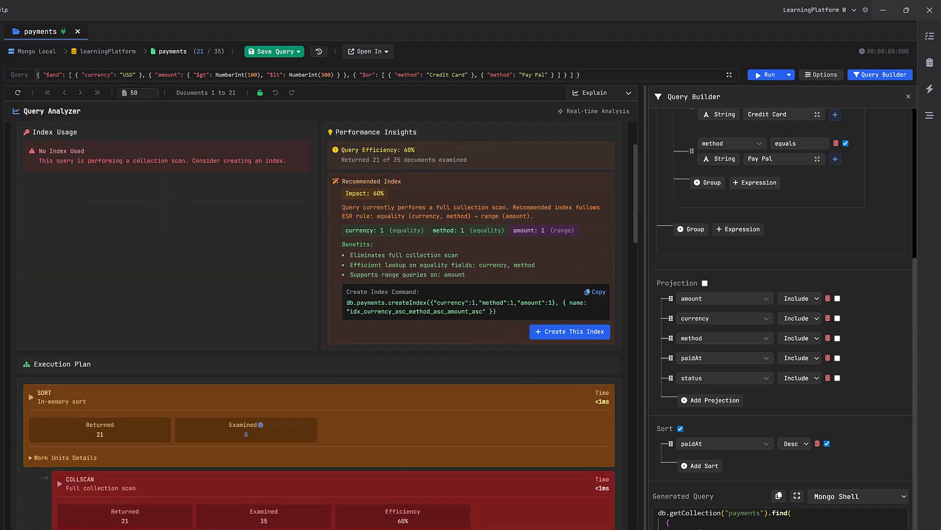
{"action": "scroll", "coordinate": [613, 231], "scroll_direction": "down", "scroll_amount": 4}
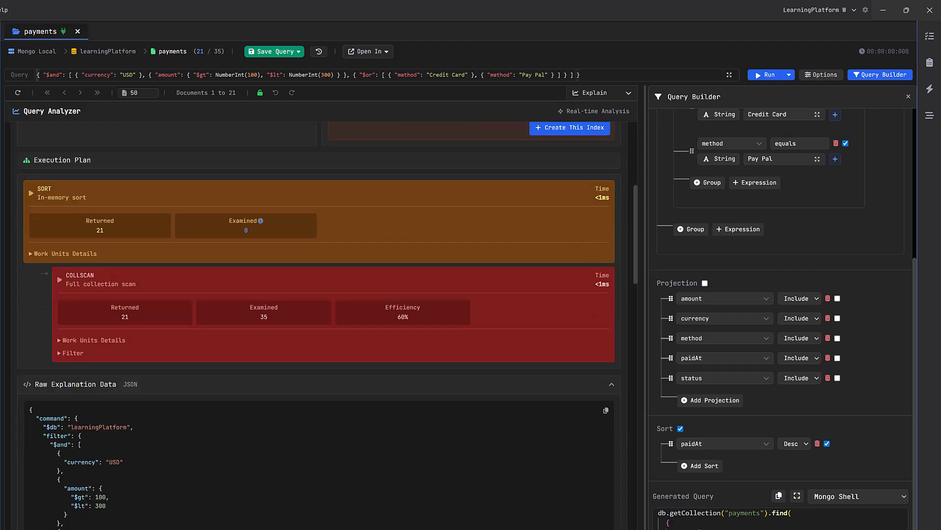
{"action": "scroll", "coordinate": [319, 319], "scroll_direction": "up", "scroll_amount": 5}
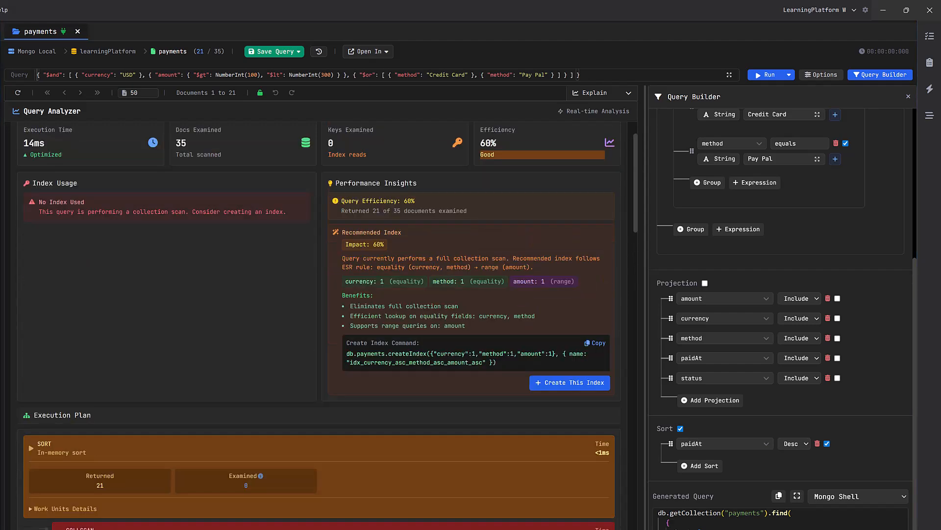
{"action": "scroll", "coordinate": [319, 319], "scroll_direction": "up", "scroll_amount": 1}
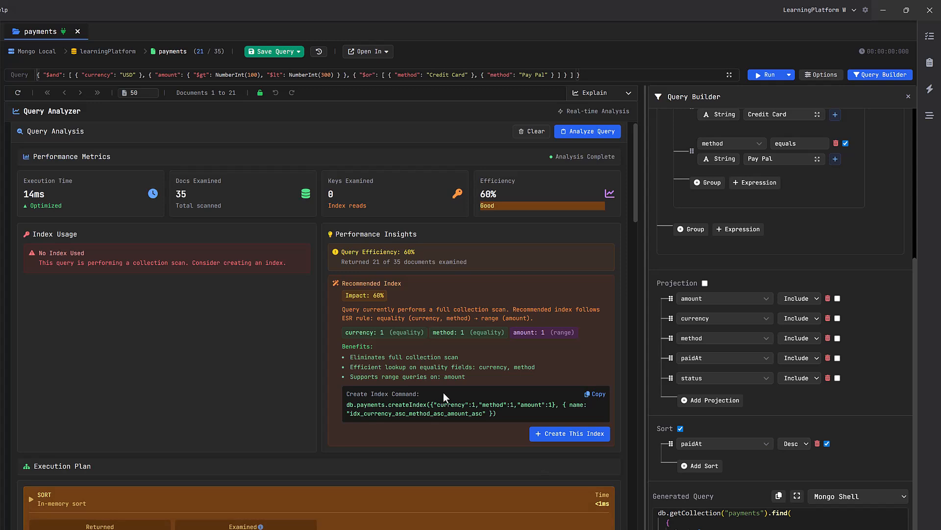
{"action": "scroll", "coordinate": [448, 314], "scroll_direction": "up", "scroll_amount": 1}
{"action": "left_click", "coordinate": [583, 139]}
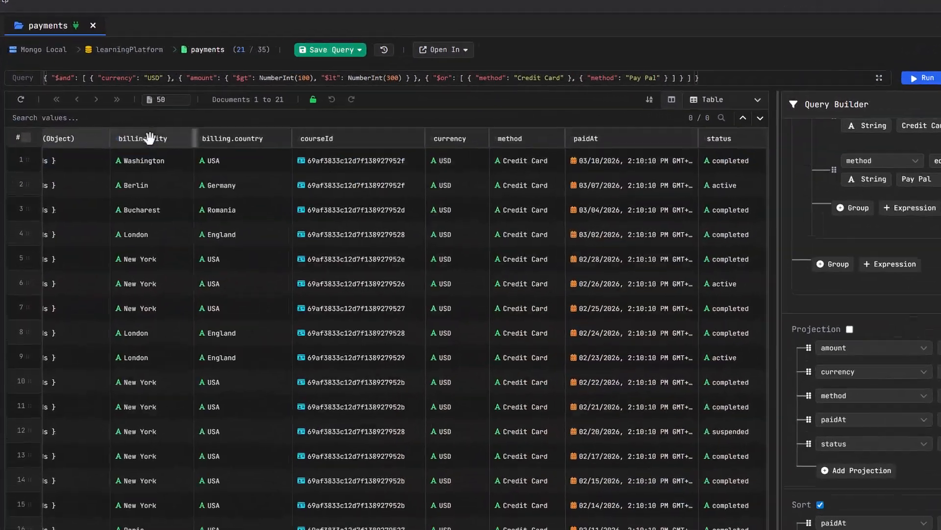
Step: Edit the first document's status value directly in the results table, setting it to completed
{"action": "left_click", "coordinate": [145, 126]}
{"action": "type", "text": "completed"}
{"action": "key", "text": "Return"}
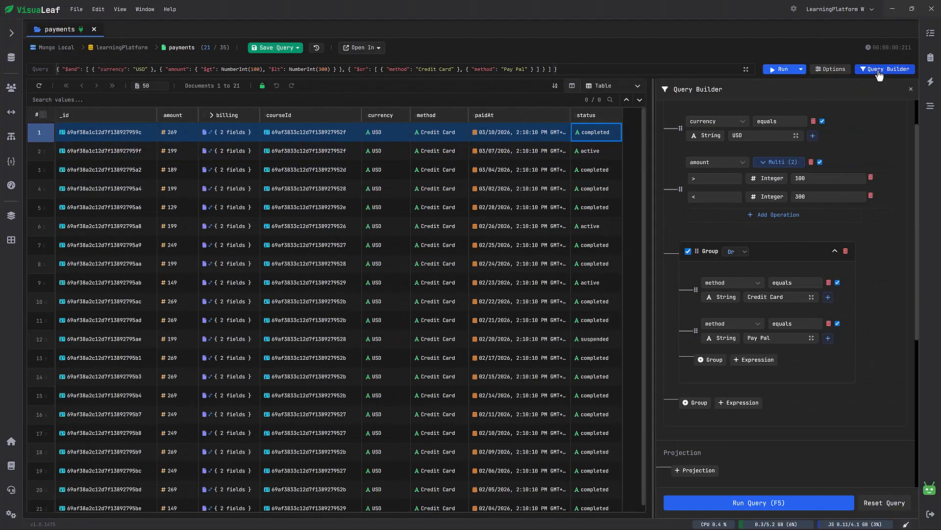
Step: Hide the Query Builder, ask the AI assistant "show me the schema" and expand the answer to read the billing subfields
{"action": "left_click", "coordinate": [879, 72]}
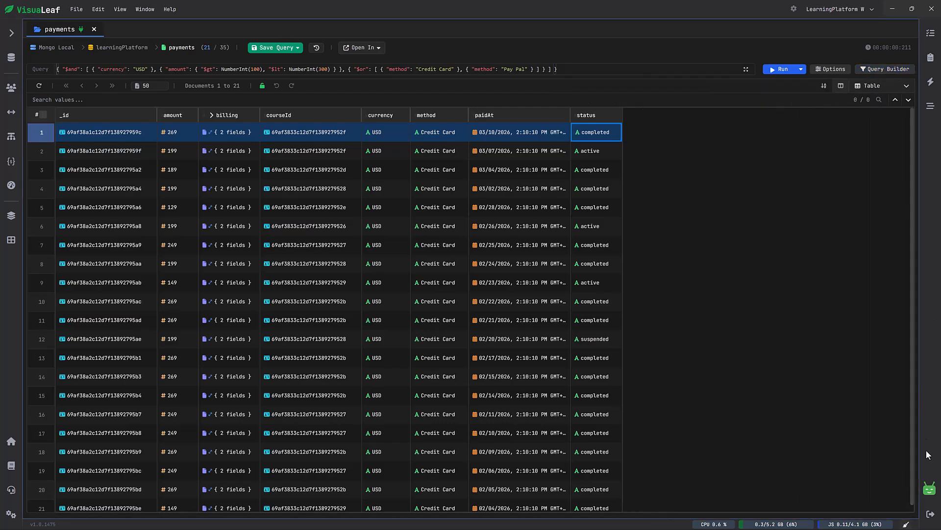
{"action": "left_click", "coordinate": [930, 488]}
{"action": "type", "text": "show me the schema"}
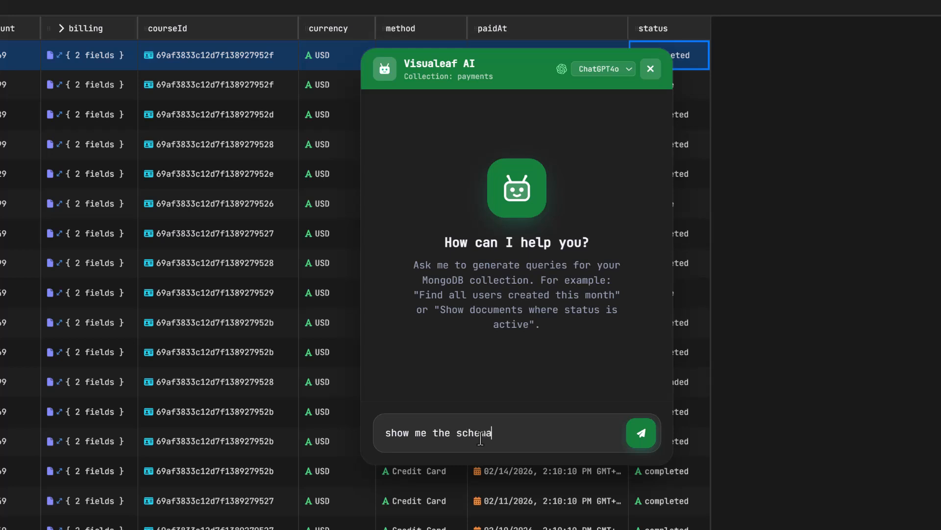
{"action": "key", "text": "Return"}
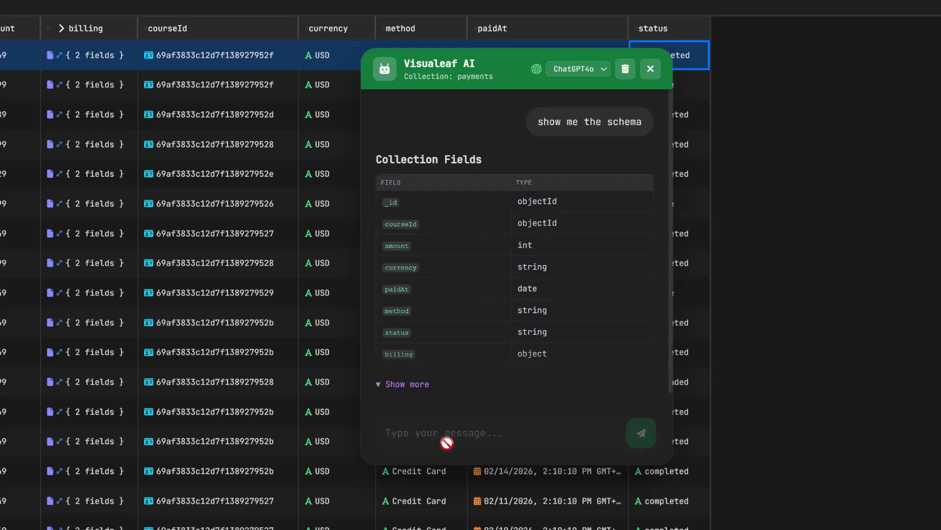
{"action": "left_click", "coordinate": [415, 378]}
{"action": "scroll", "coordinate": [477, 325], "scroll_direction": "down", "scroll_amount": 2}
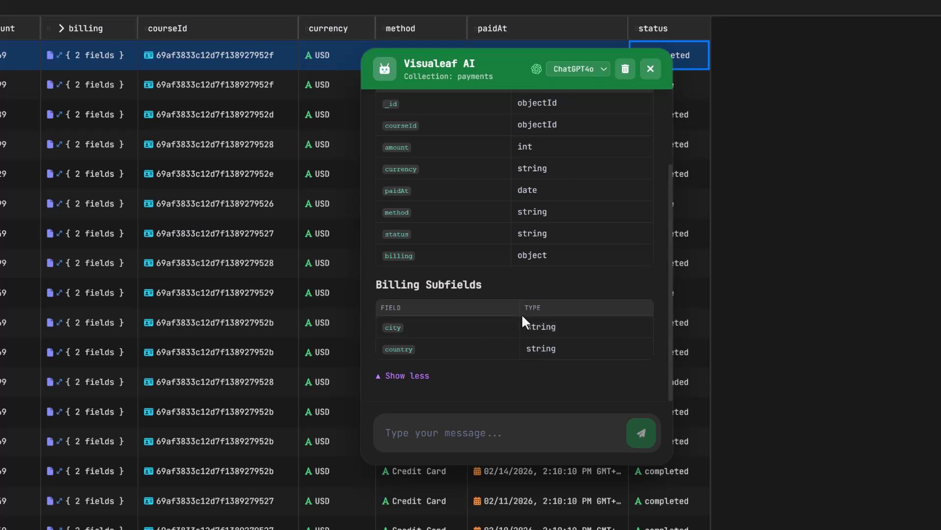
Step: Ask the AI assistant "Show me the latest payments in USD" and move its chat window away from the results table
{"action": "left_click", "coordinate": [427, 435]}
{"action": "type", "text": "Show me the latest payments in USD"}
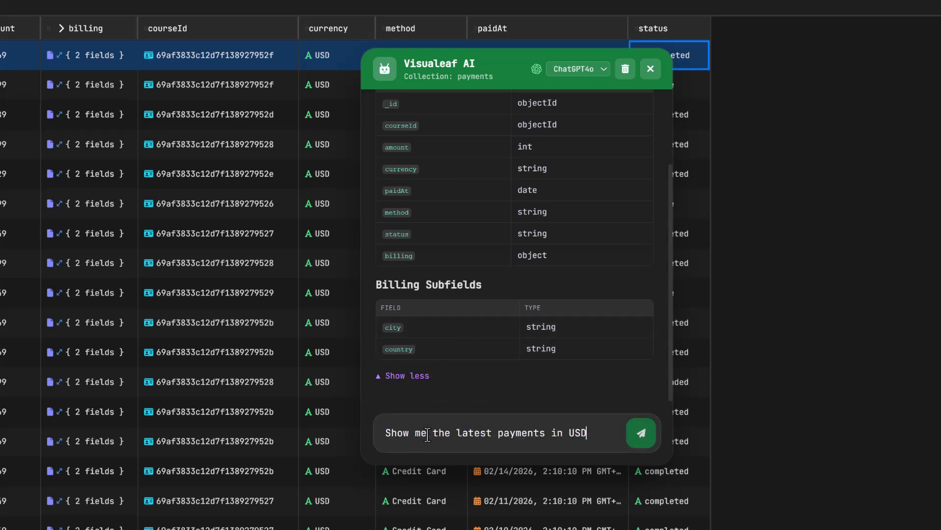
{"action": "left_click", "coordinate": [641, 432]}
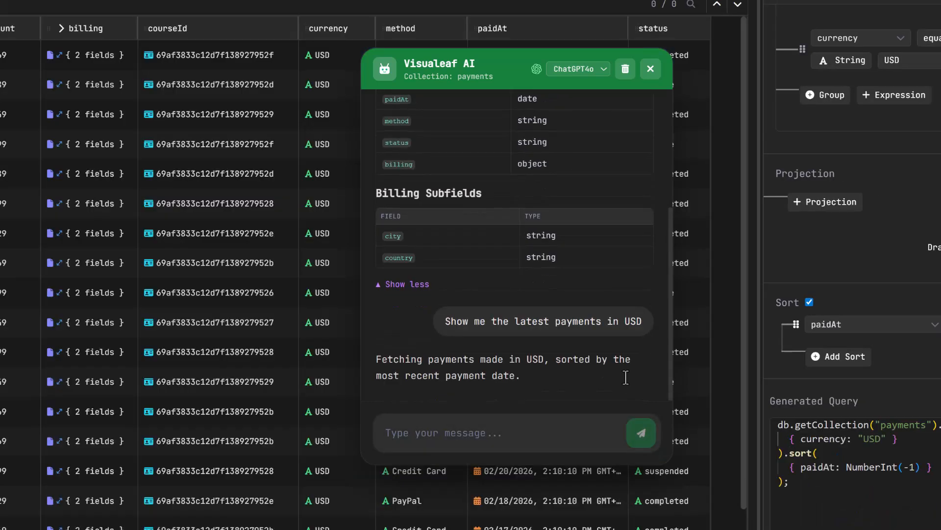
{"action": "left_click_drag", "start_coordinate": [486, 71], "coordinate": [940, 11]}
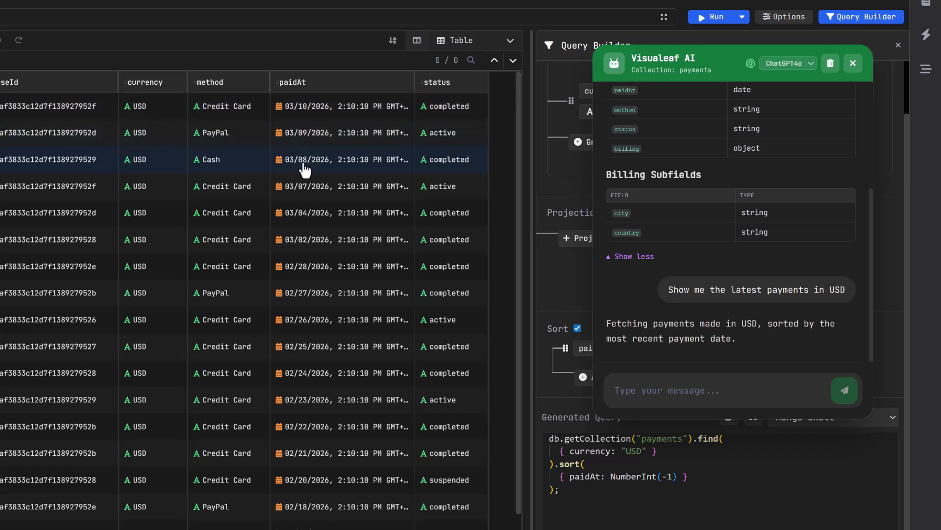
Step: Refine the query by telling the AI assistant "i want to see only active ones"
{"action": "left_click", "coordinate": [693, 391]}
{"action": "type", "text": "i want to see only active ones"}
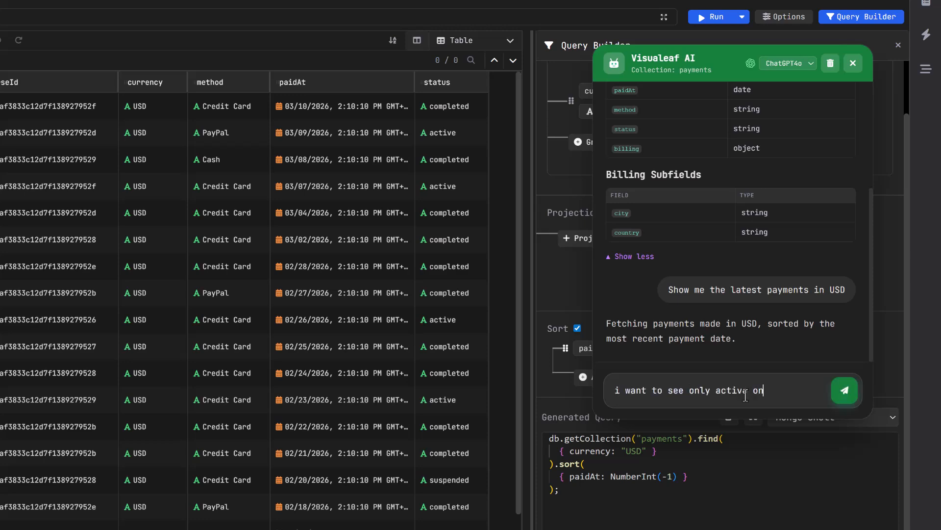
{"action": "key", "text": "Return"}
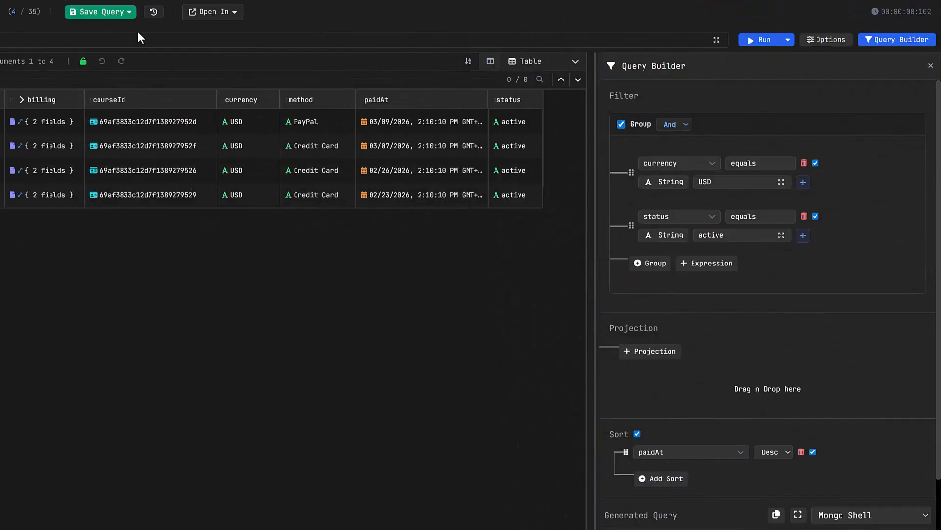
Step: Review the query saving options and the fourth query history entry's details, and close the history without re-running a query
{"action": "left_click", "coordinate": [124, 13]}
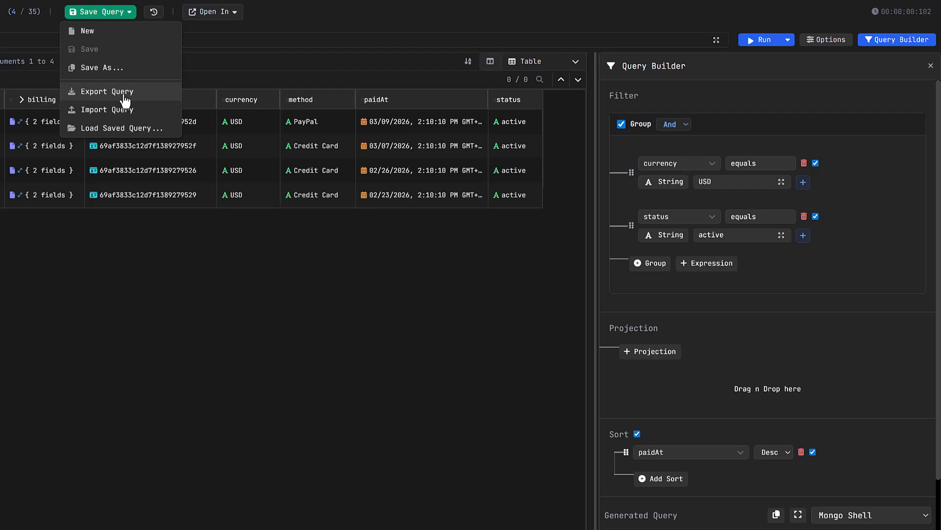
{"action": "left_click", "coordinate": [157, 16]}
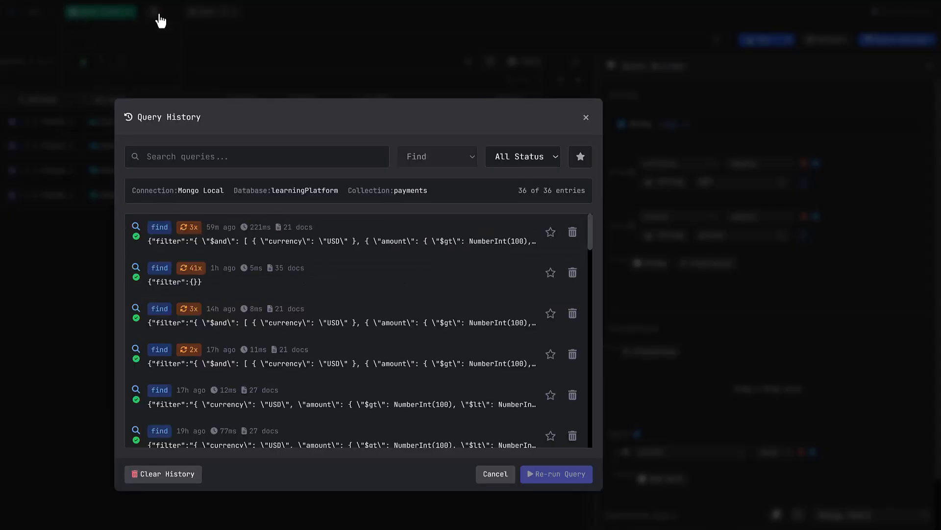
{"action": "left_click", "coordinate": [319, 346]}
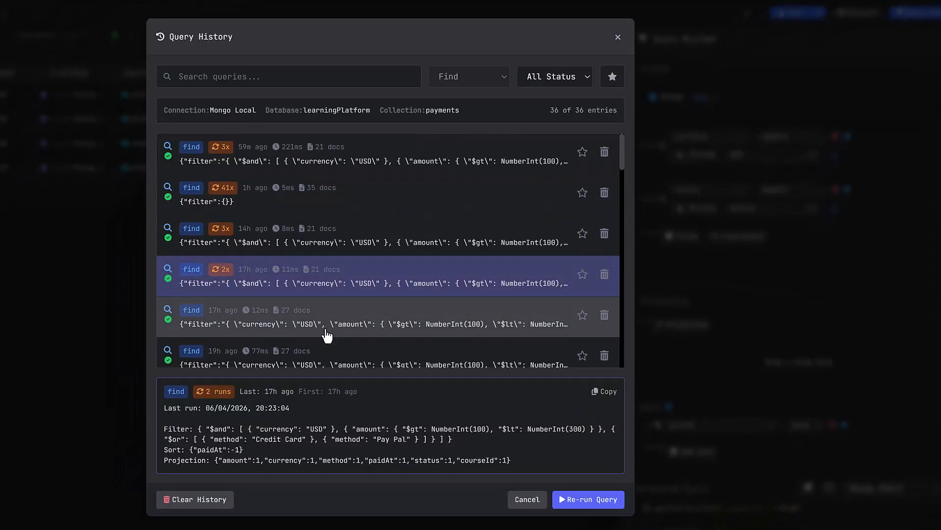
{"action": "left_click", "coordinate": [527, 504]}
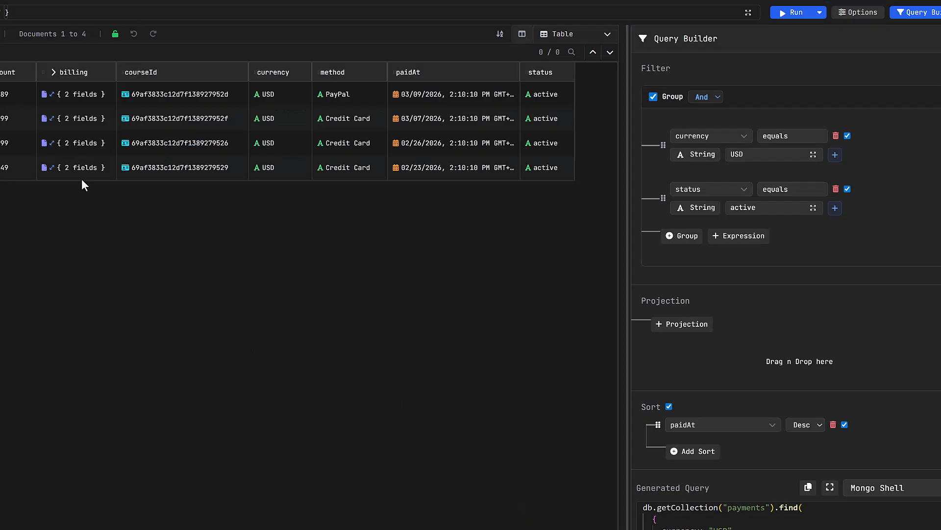
Step: Start a document export from the results table with Query Results as the scope and continue to the export configuration
{"action": "right_click", "coordinate": [67, 118]}
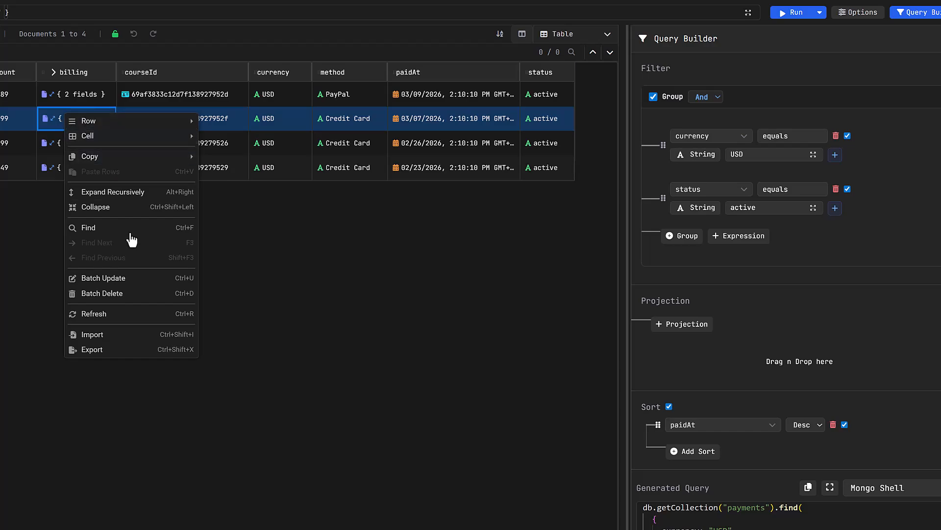
{"action": "left_click", "coordinate": [133, 352]}
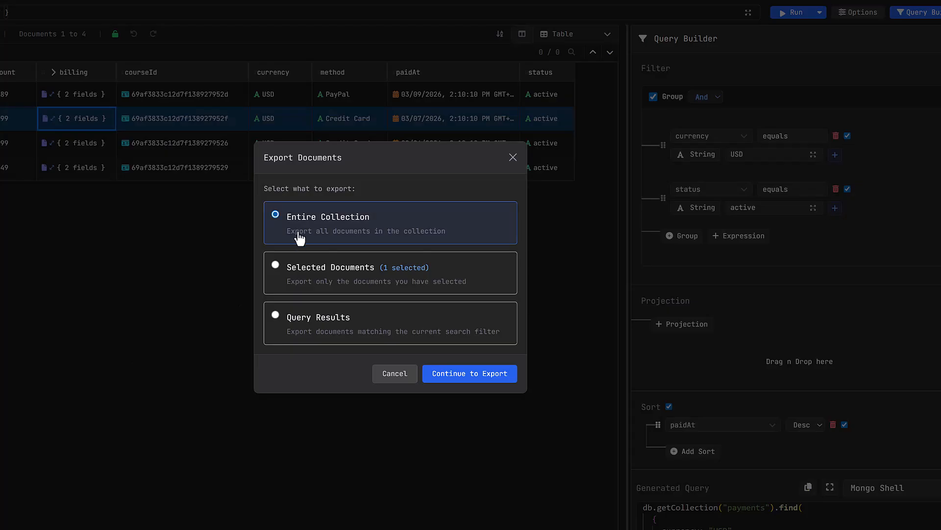
{"action": "left_click", "coordinate": [276, 272]}
{"action": "left_click", "coordinate": [276, 316]}
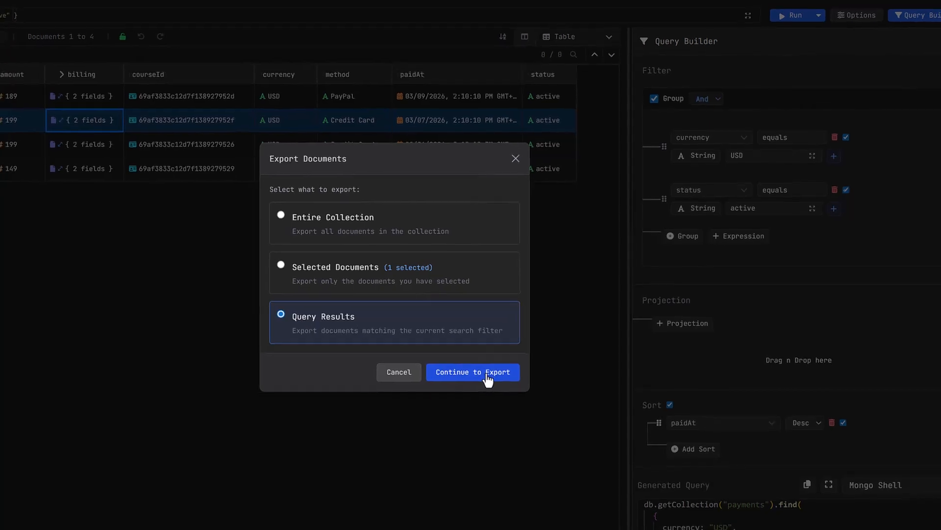
{"action": "left_click", "coordinate": [488, 375]}
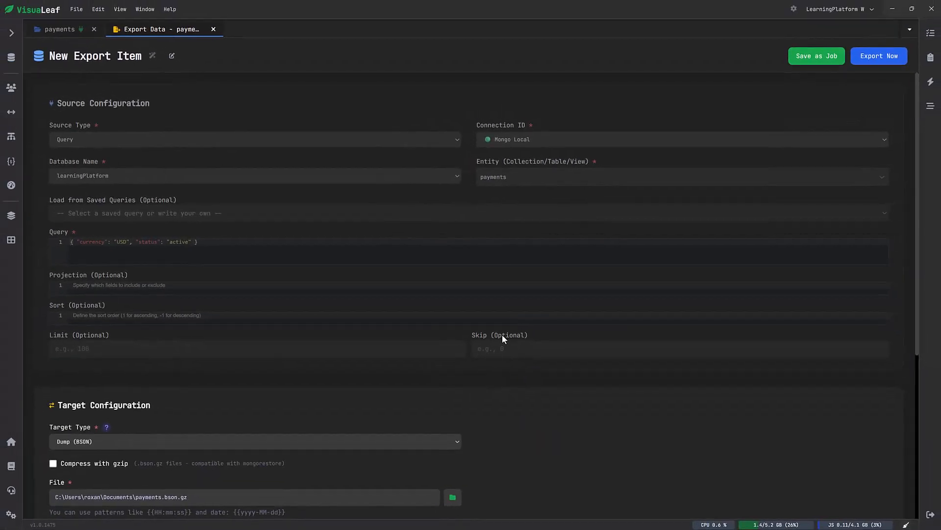
Step: Set the export's target type to CSV File, run the export, and inspect the exported payments2.csv in Excel
{"action": "scroll", "coordinate": [502, 335], "scroll_direction": "down", "scroll_amount": 2}
{"action": "scroll", "coordinate": [502, 334], "scroll_direction": "down", "scroll_amount": 1}
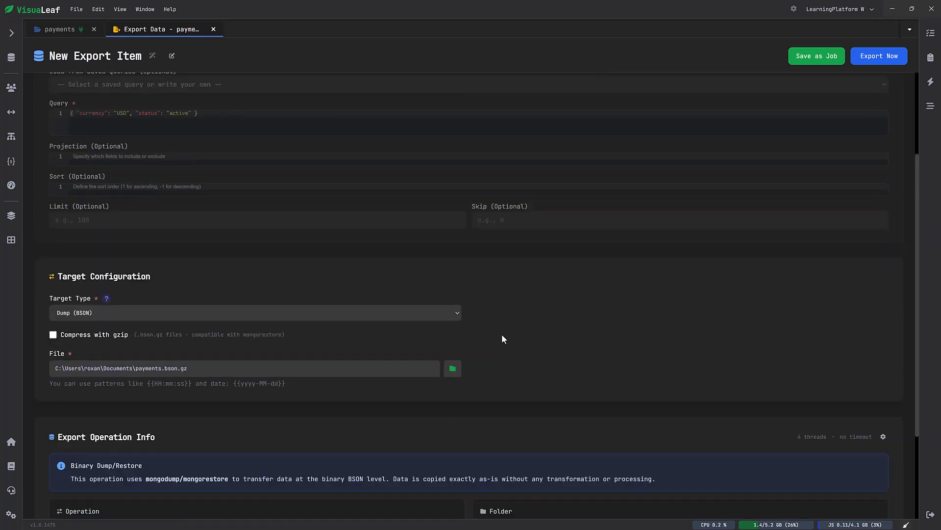
{"action": "left_click", "coordinate": [419, 309]}
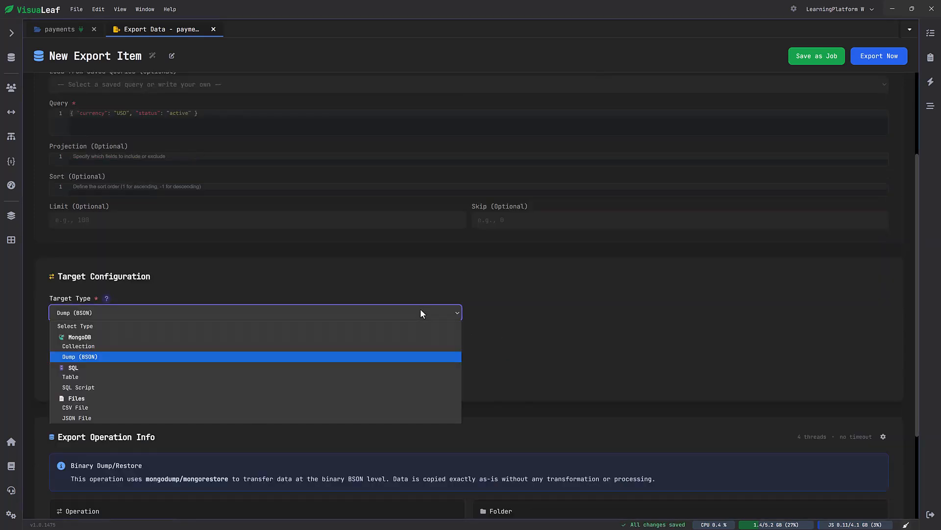
{"action": "left_click", "coordinate": [381, 408]}
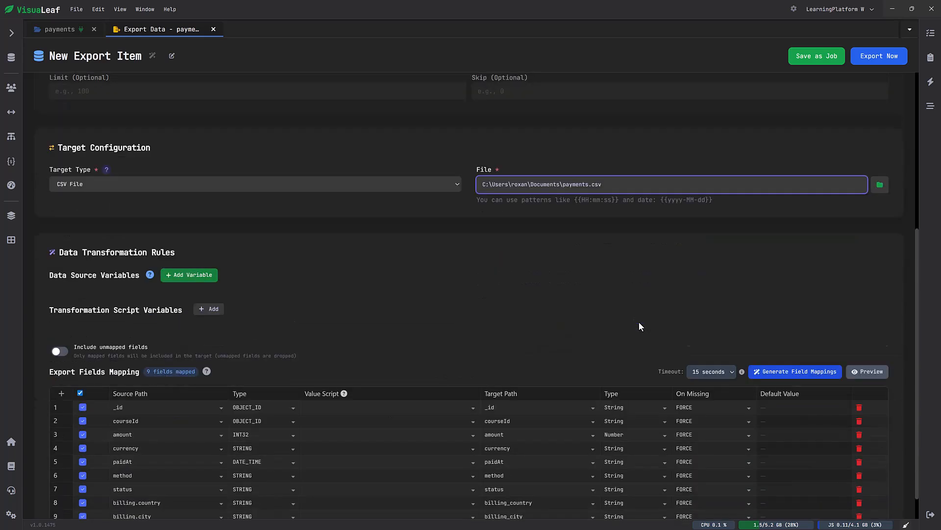
{"action": "left_click", "coordinate": [885, 62]}
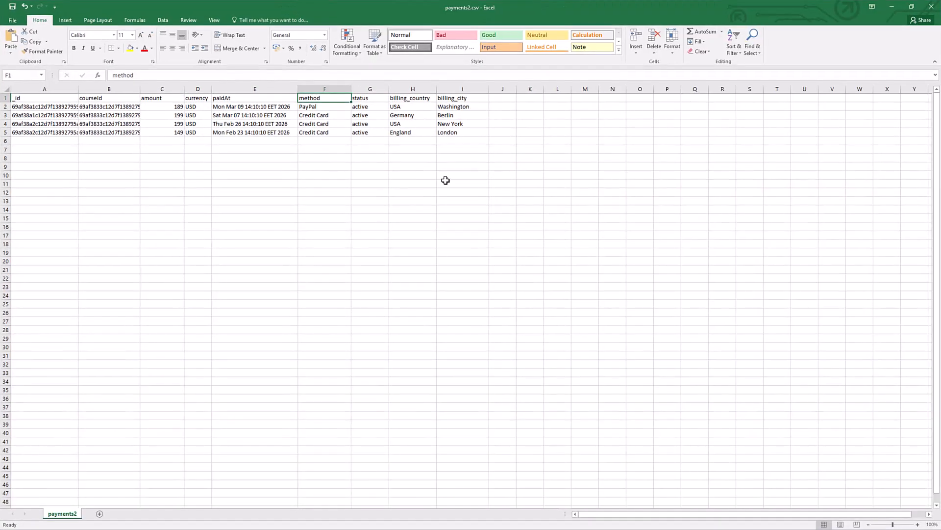
{"action": "left_click", "coordinate": [318, 122]}
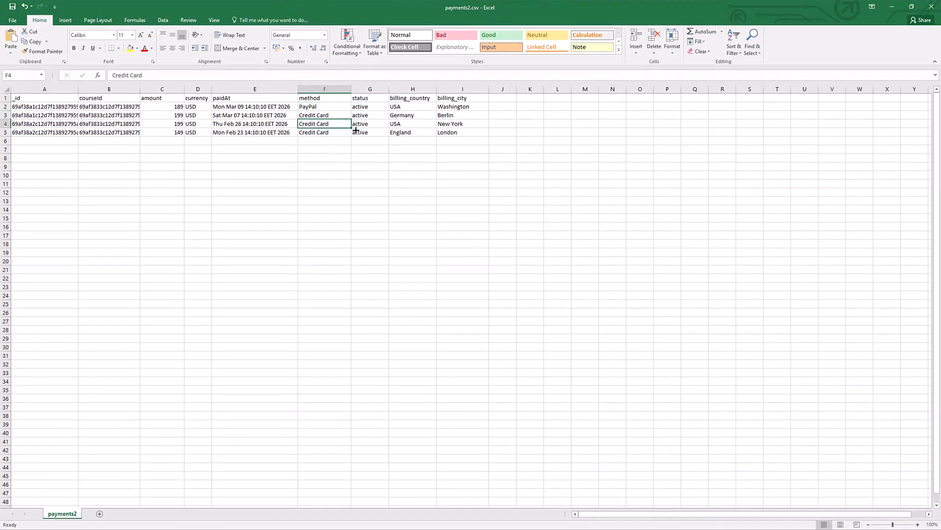